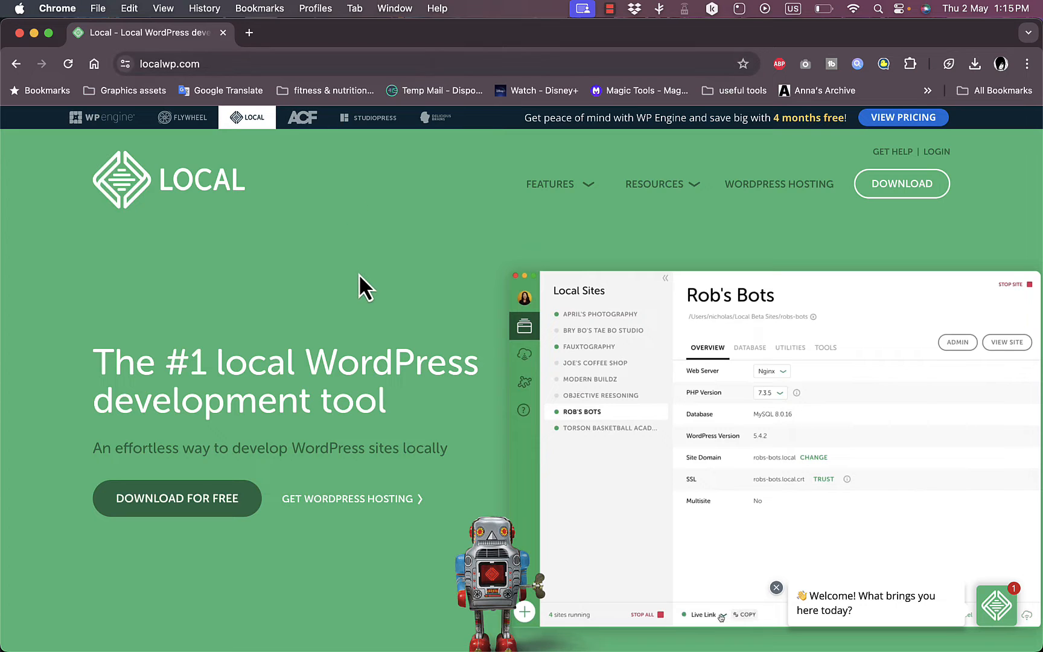
Step: Browse the Local home page and start the free Local download
scroll(358, 274, down, 5)
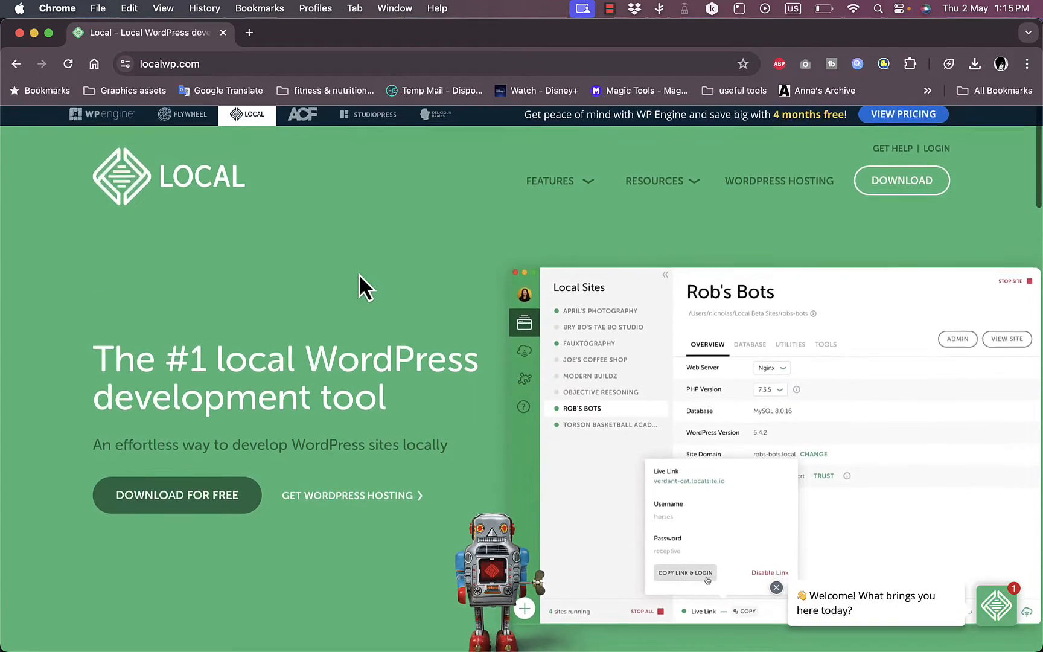
scroll(358, 274, down, 8)
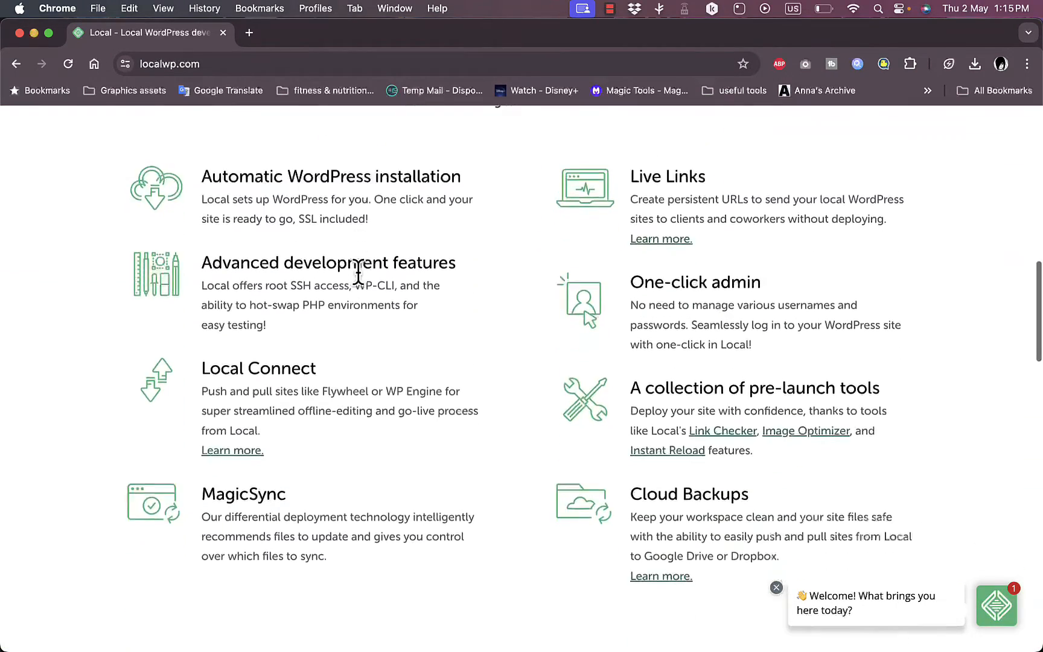
scroll(358, 274, up, 4)
scroll(358, 274, down, 10)
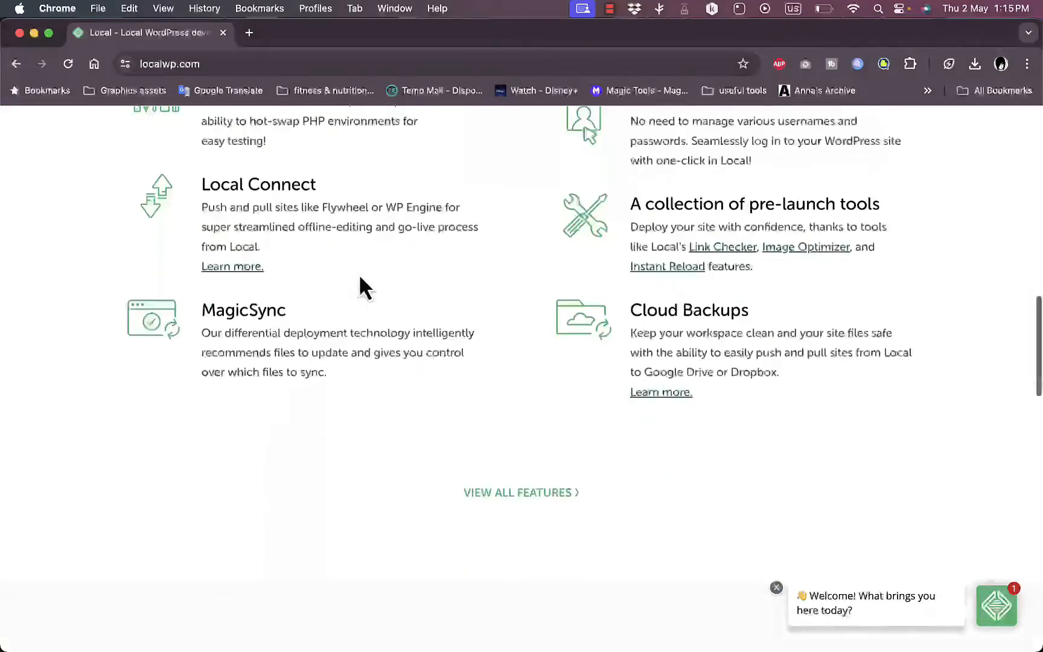
scroll(358, 273, down, 20)
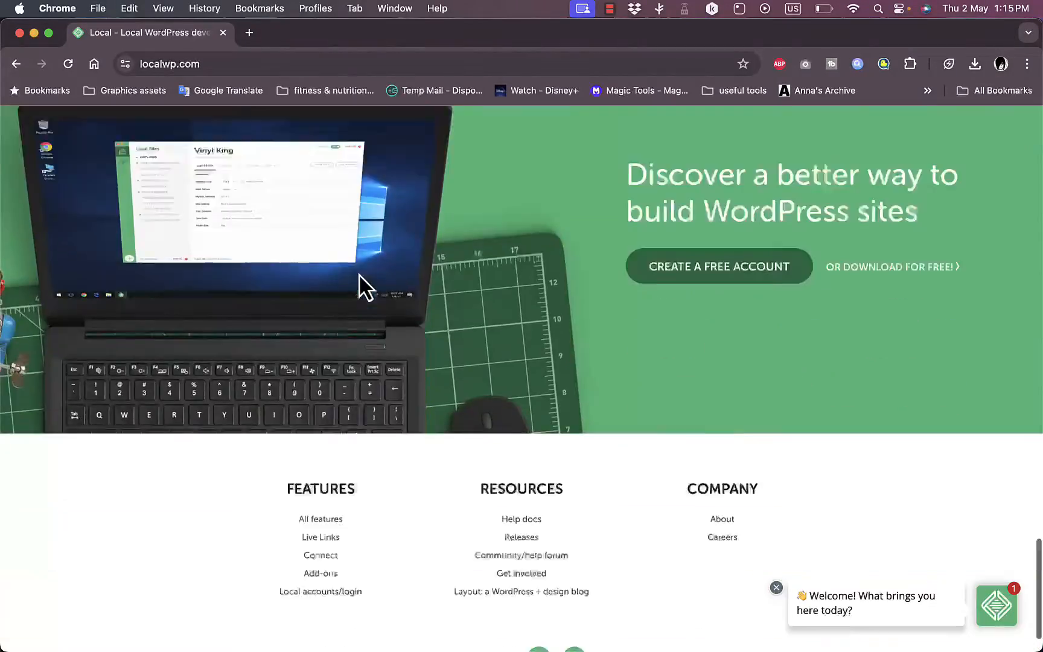
scroll(359, 274, up, 20)
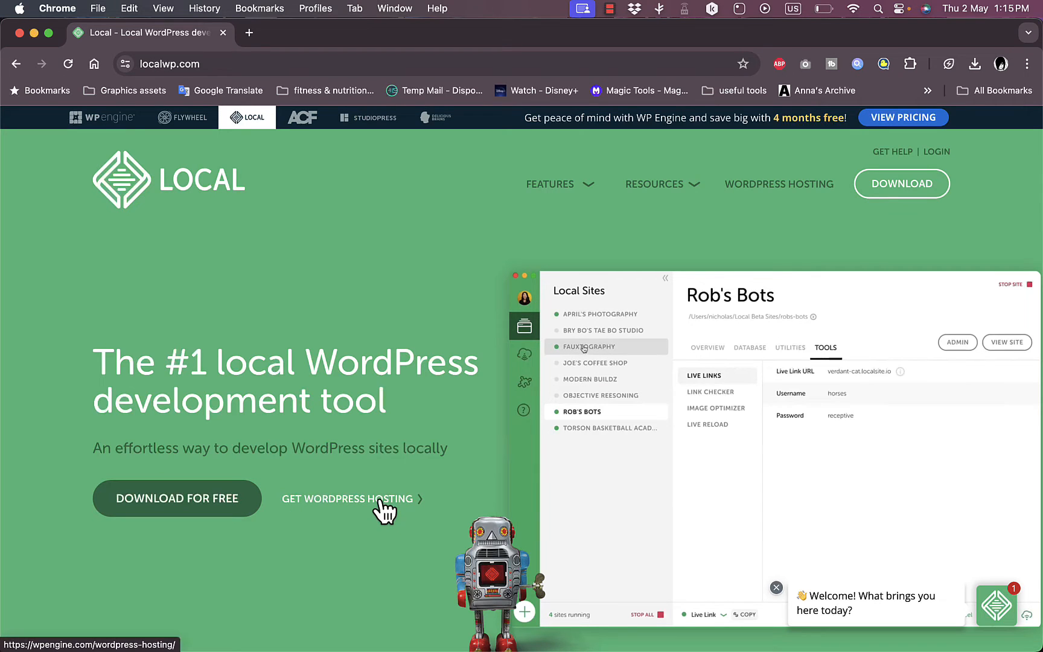
click(193, 506)
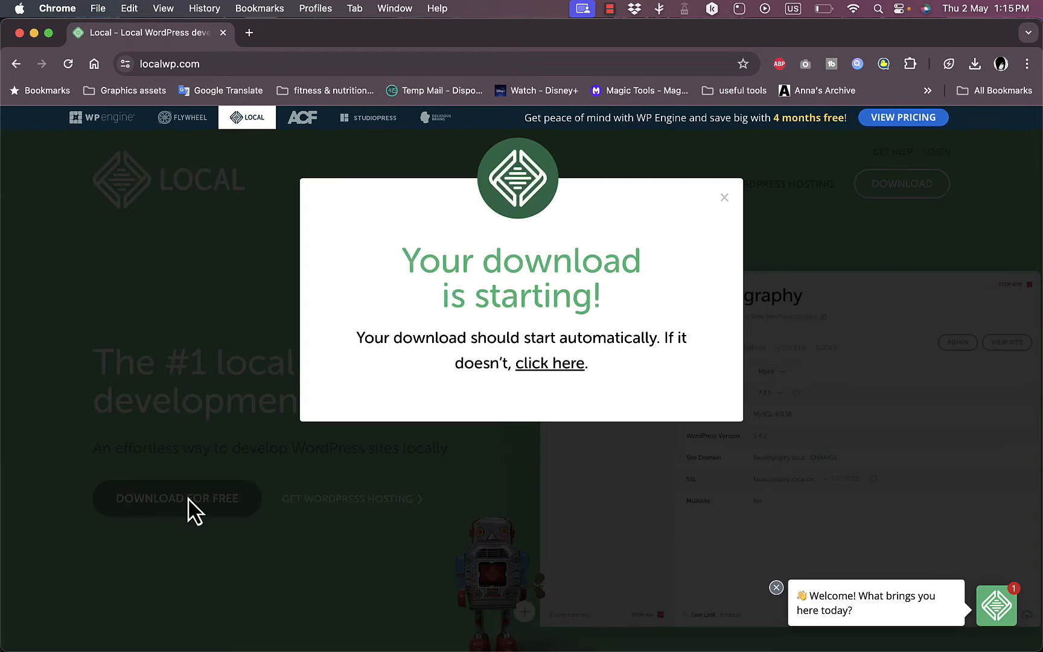
click(724, 198)
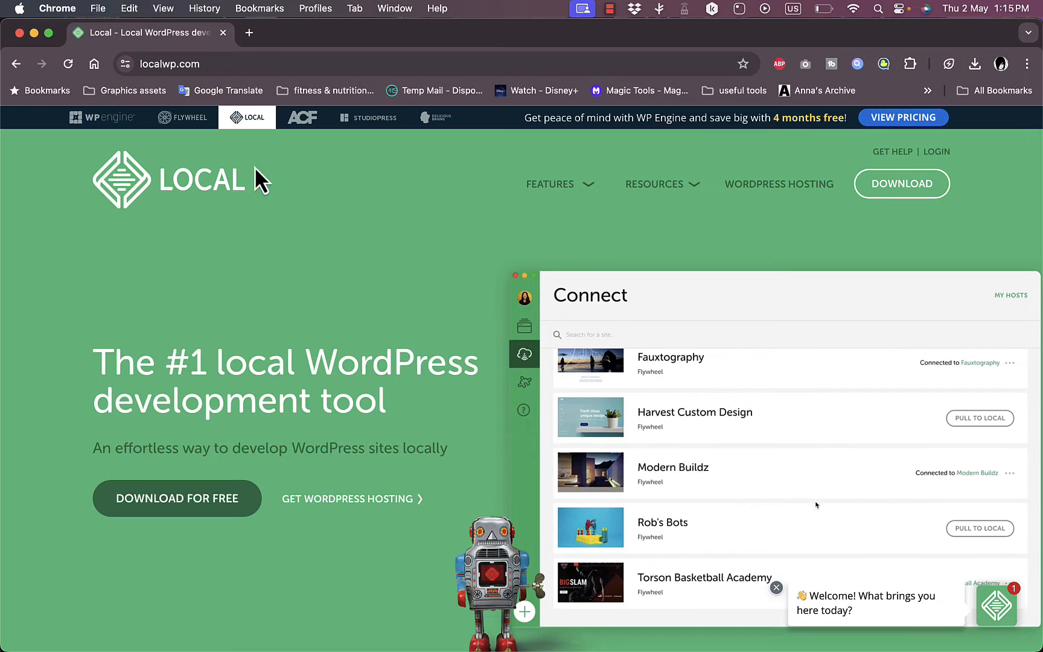
click(78, 64)
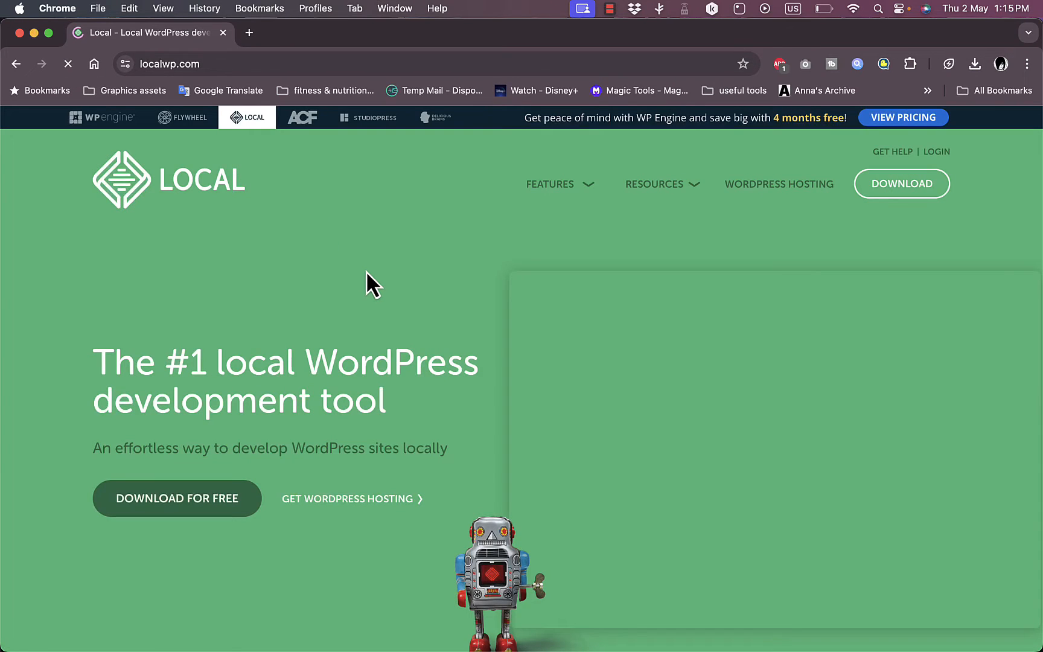
Step: Pick the Mac Apple Silicon platform in the Download Local form
click(189, 498)
click(549, 379)
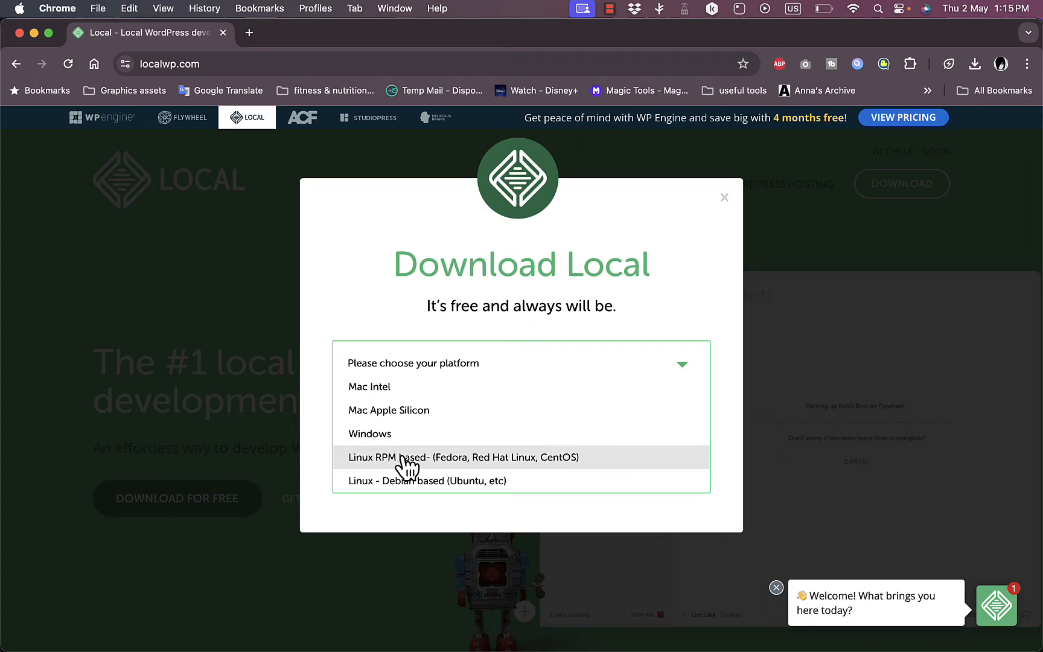
click(403, 409)
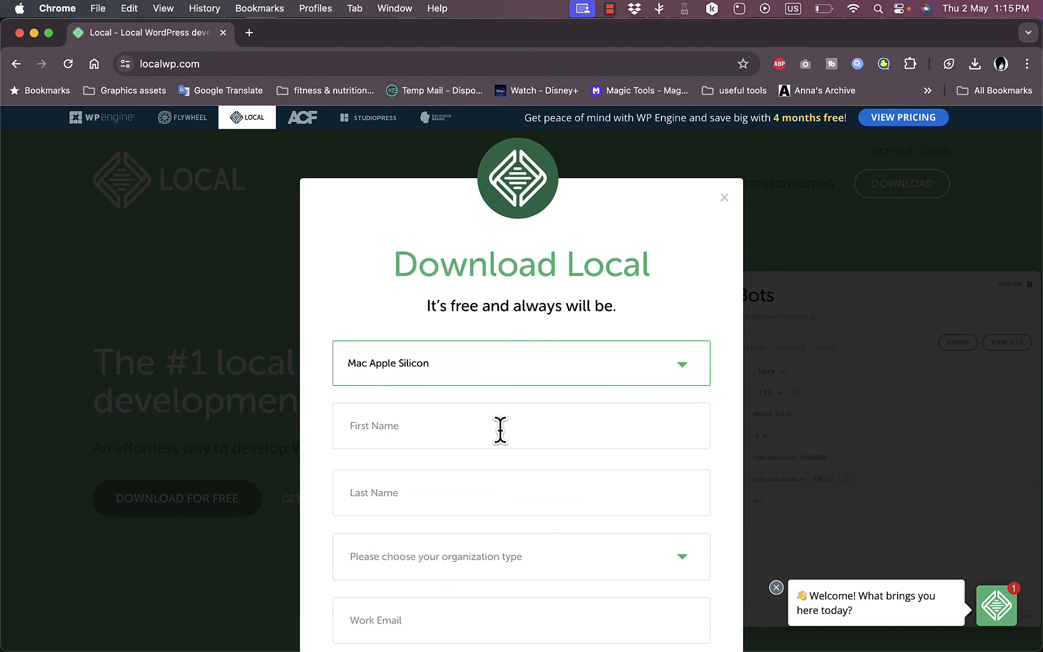
scroll(500, 430, down, 2)
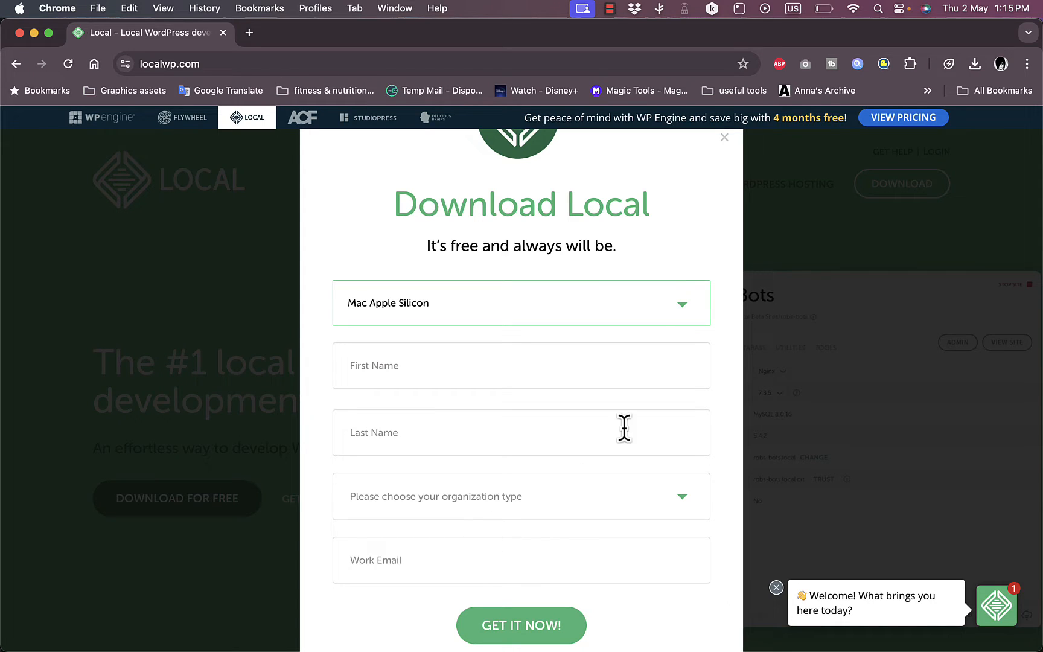
click(724, 137)
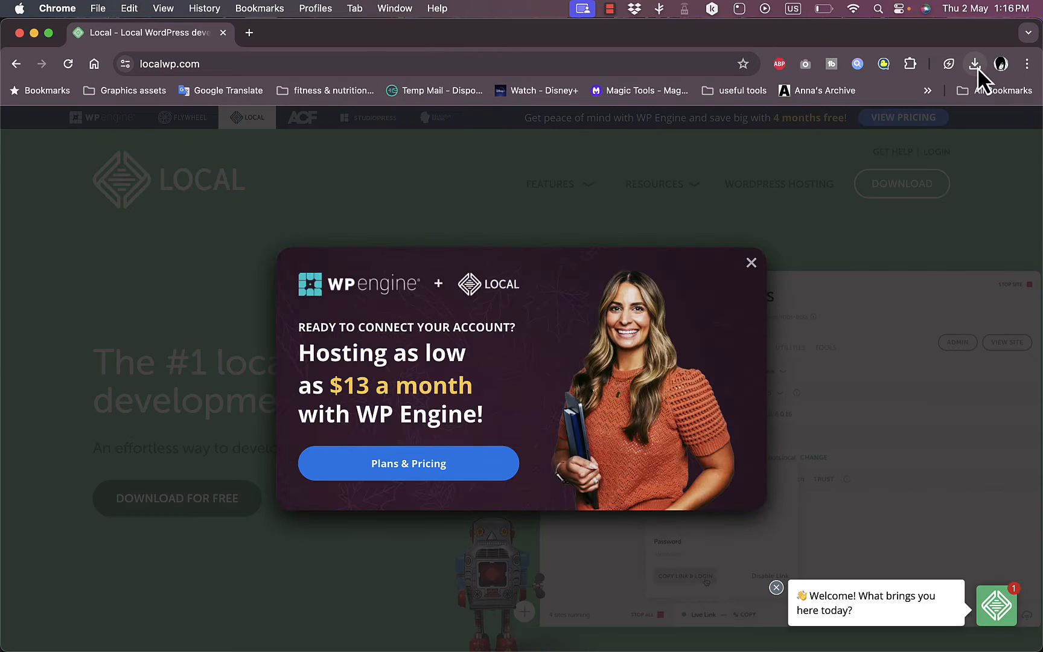
Step: Open the downloaded Local installer image and copy Local into Applications
click(977, 67)
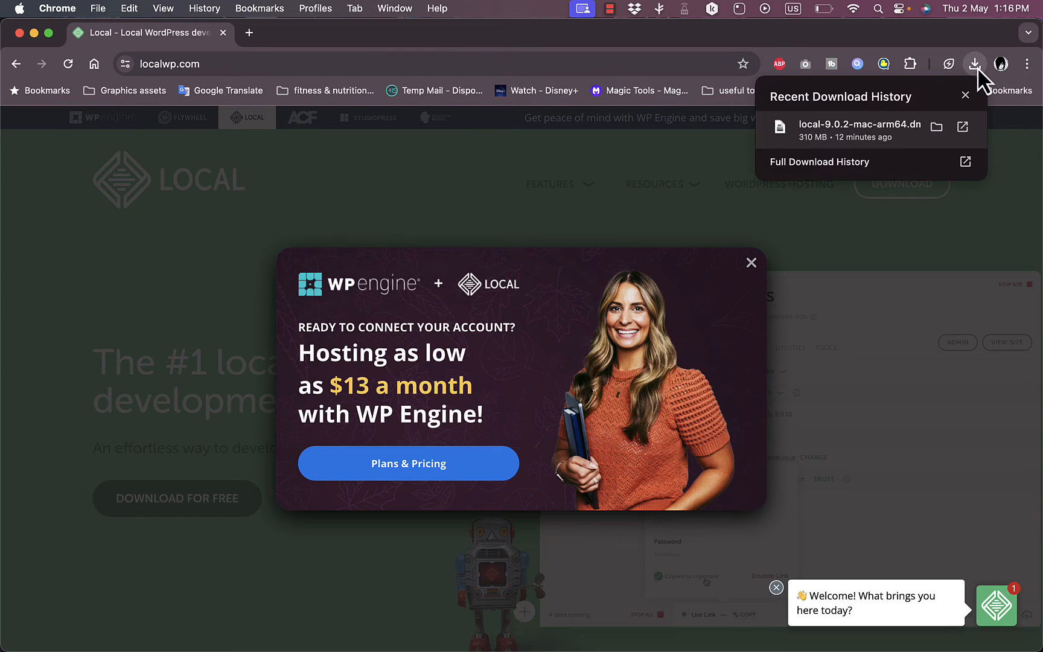
click(856, 130)
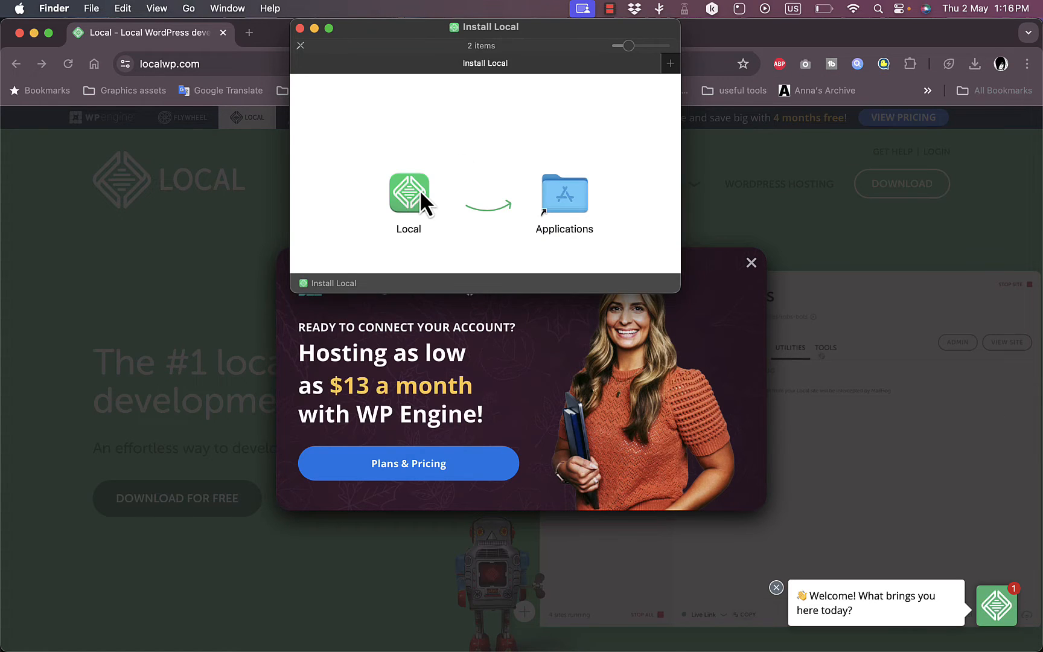
drag(419, 190, 567, 193)
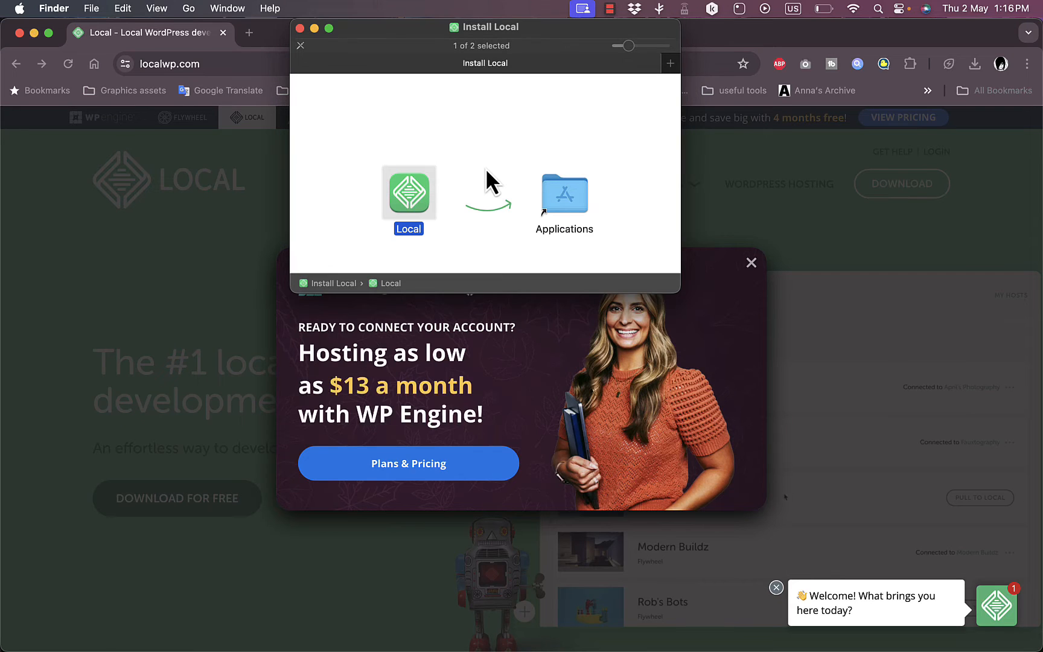
click(300, 28)
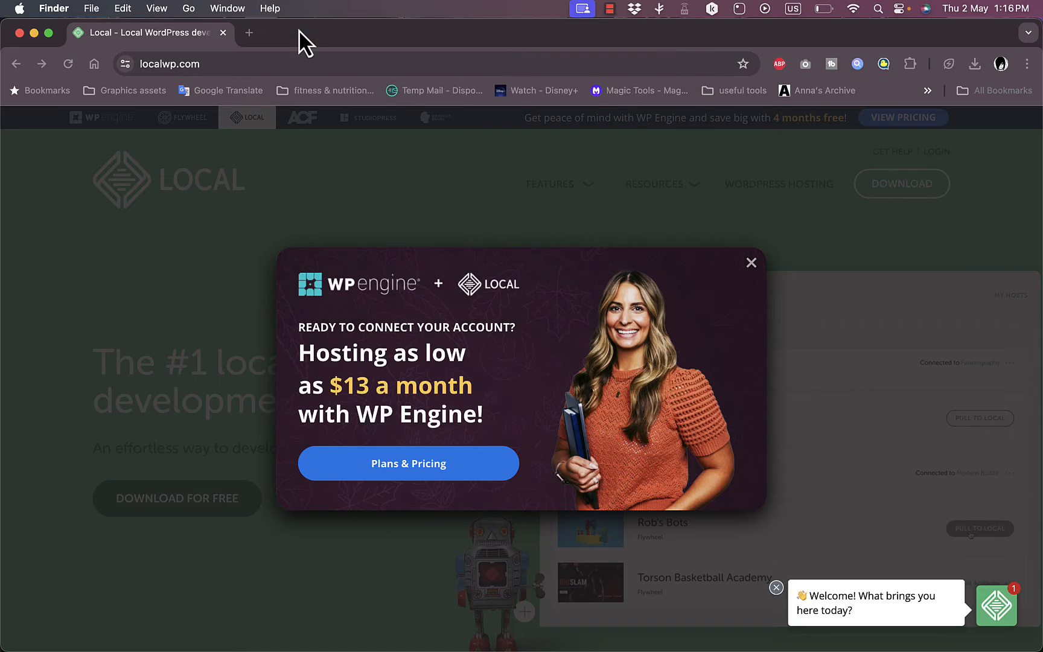
Step: Launch Local through Spotlight search and allow the verified app to open
mouse_move(405, 621)
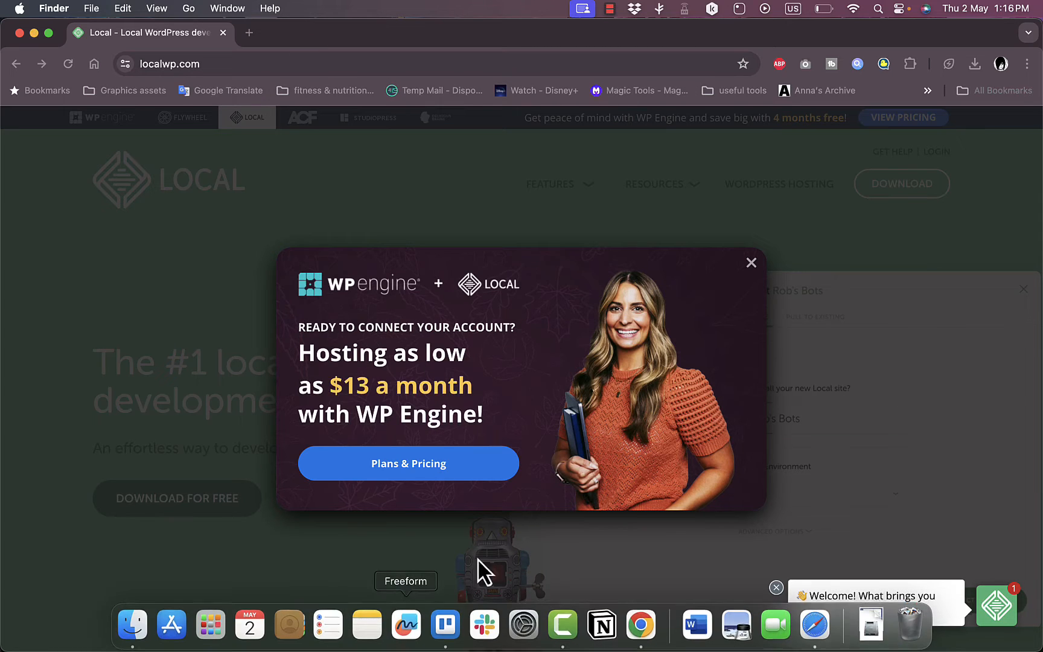
key(super+space)
text(loc)
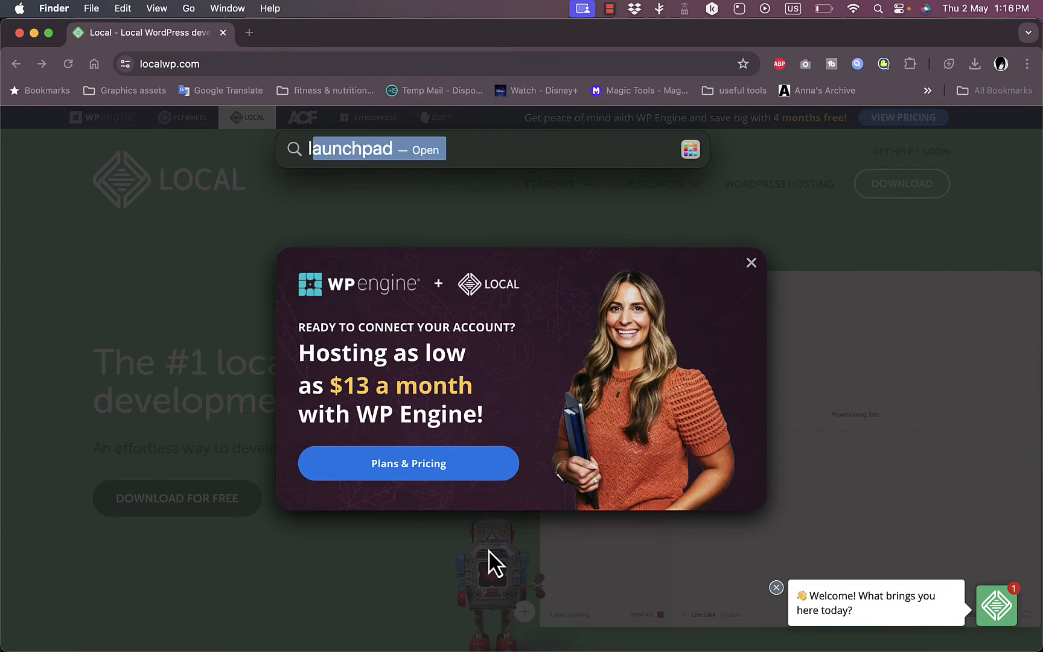
key(Return)
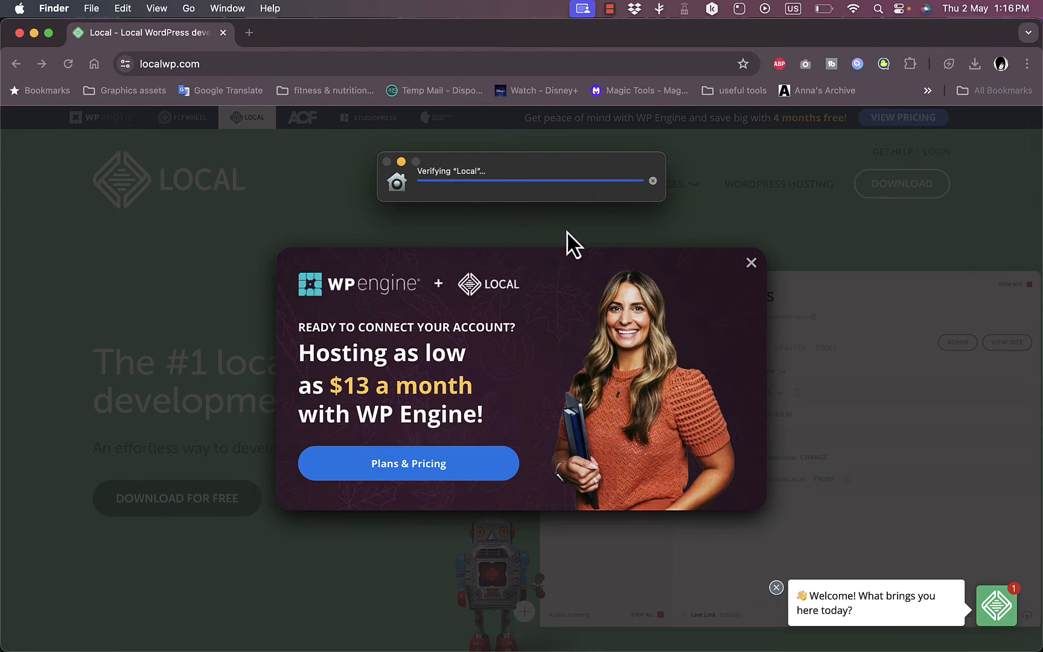
click(561, 302)
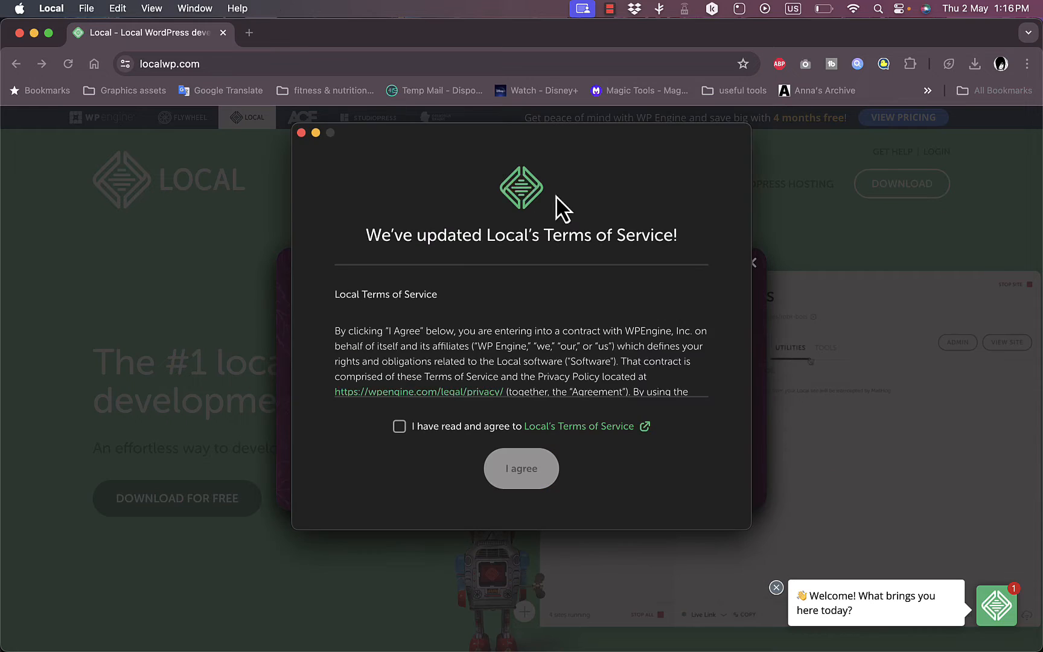
Step: Accept Local's Terms of Service, decline error reporting, and start creating a free account
click(399, 426)
click(535, 472)
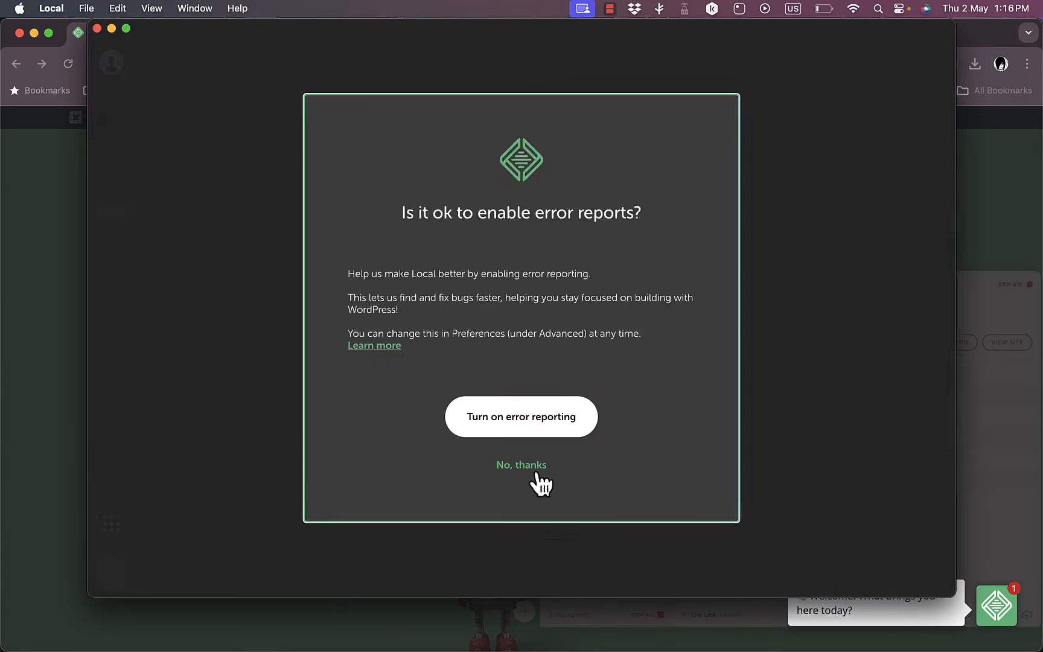
click(535, 472)
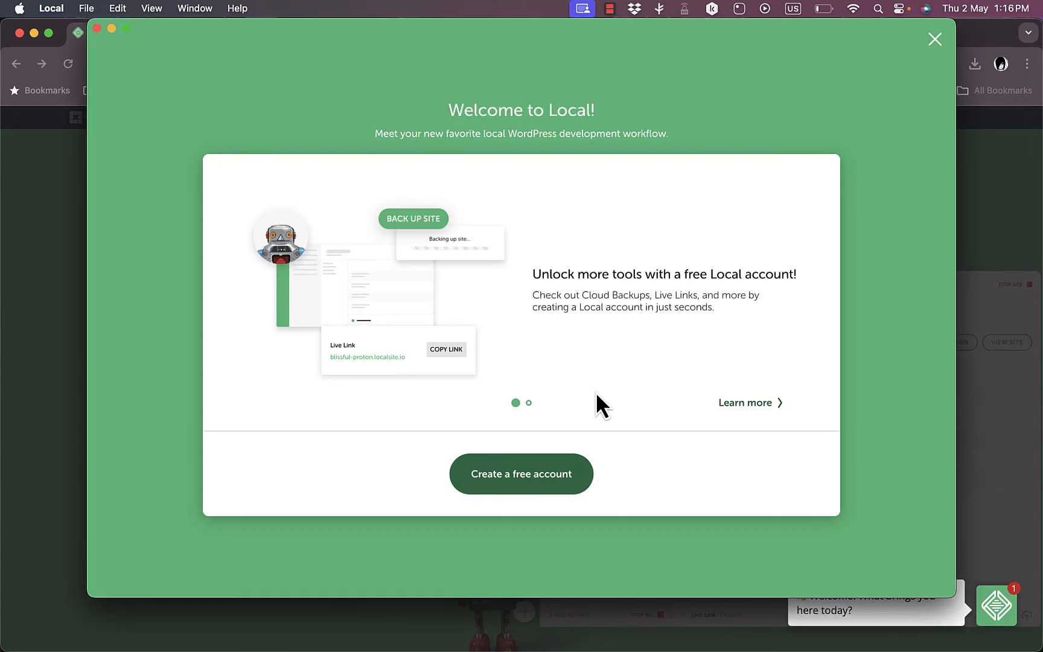
click(531, 482)
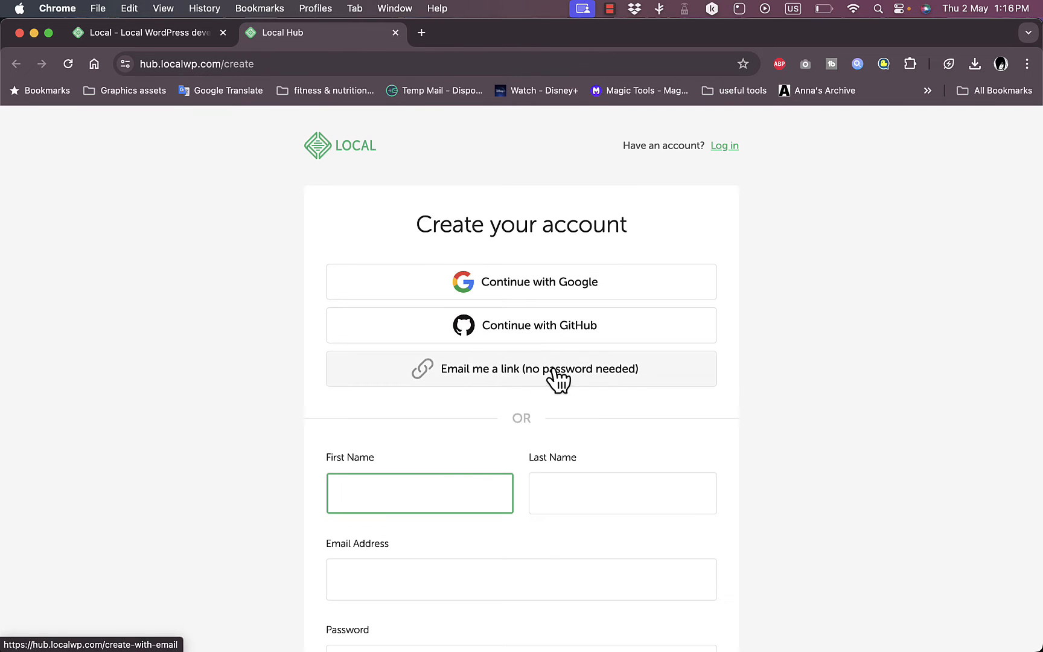
Step: Scroll down the Local Hub 'Create your account' sign-up form
scroll(485, 457, down, 5)
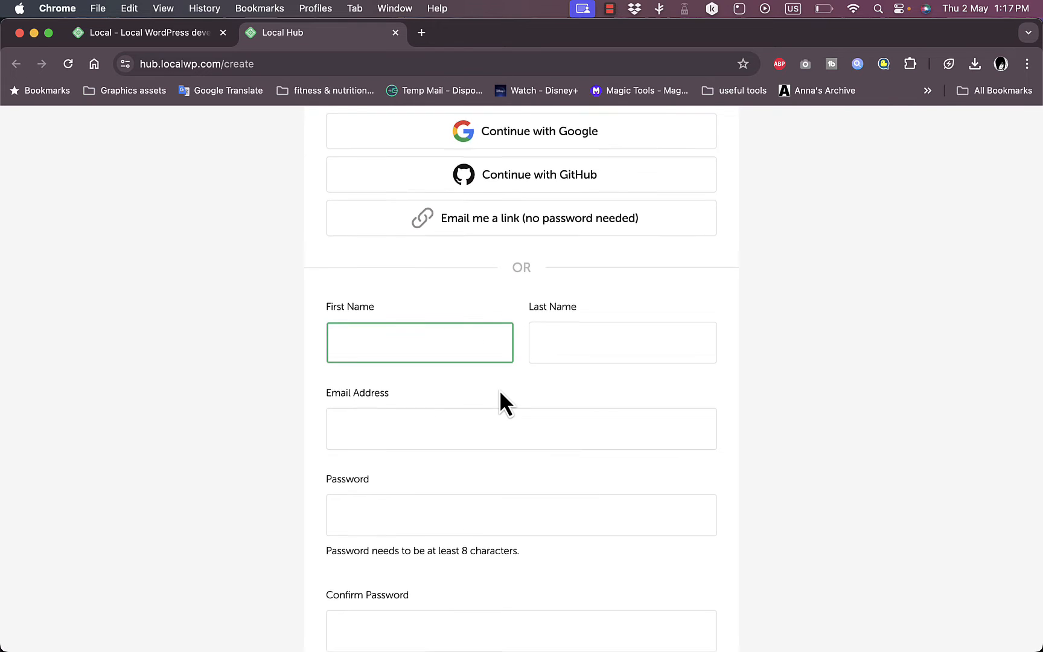
scroll(500, 389, down, 5)
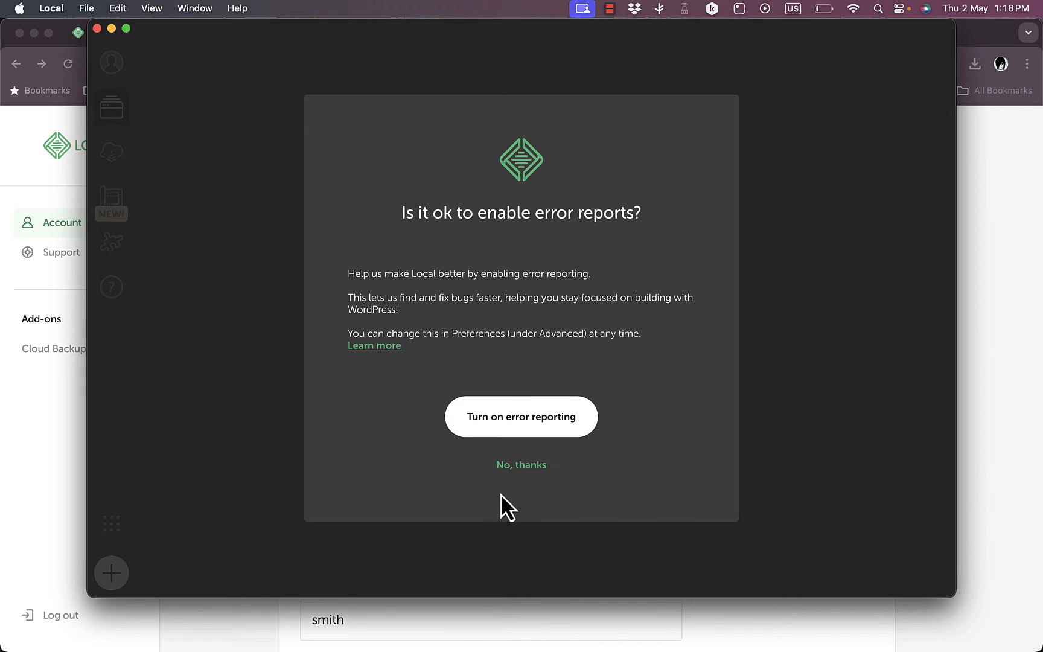
Step: Decline both error and usage reporting, then choose Create a new site
click(521, 470)
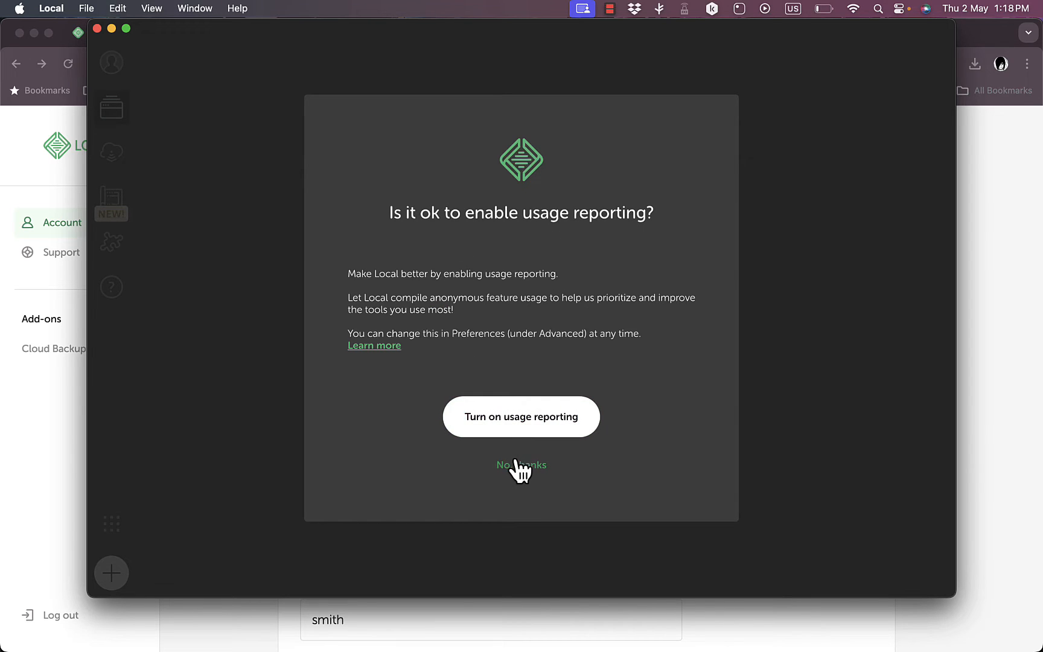
click(517, 465)
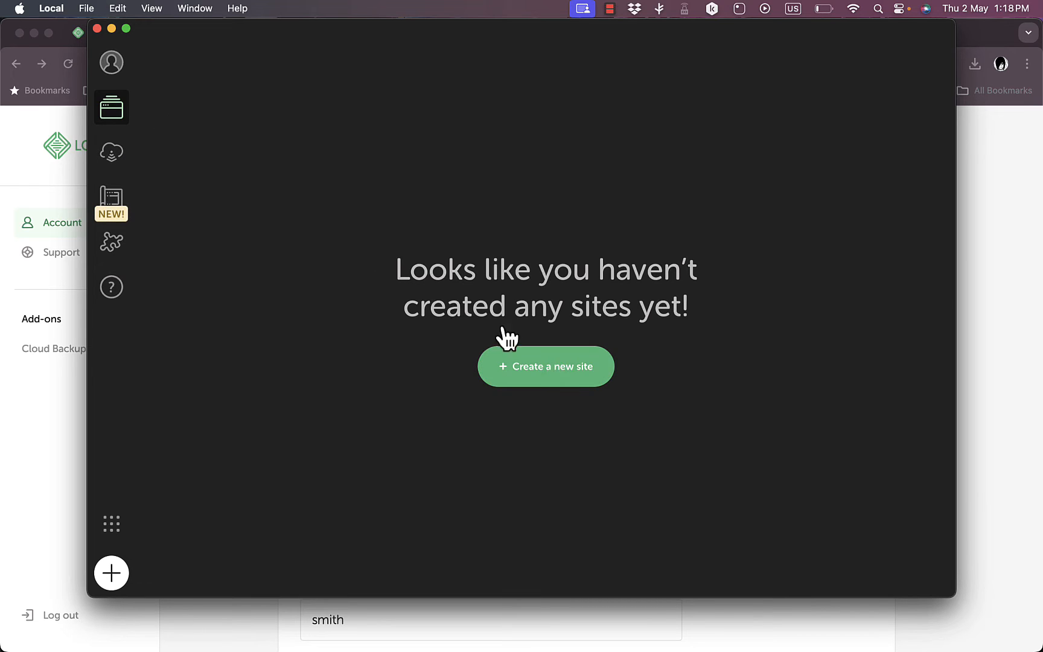
click(571, 371)
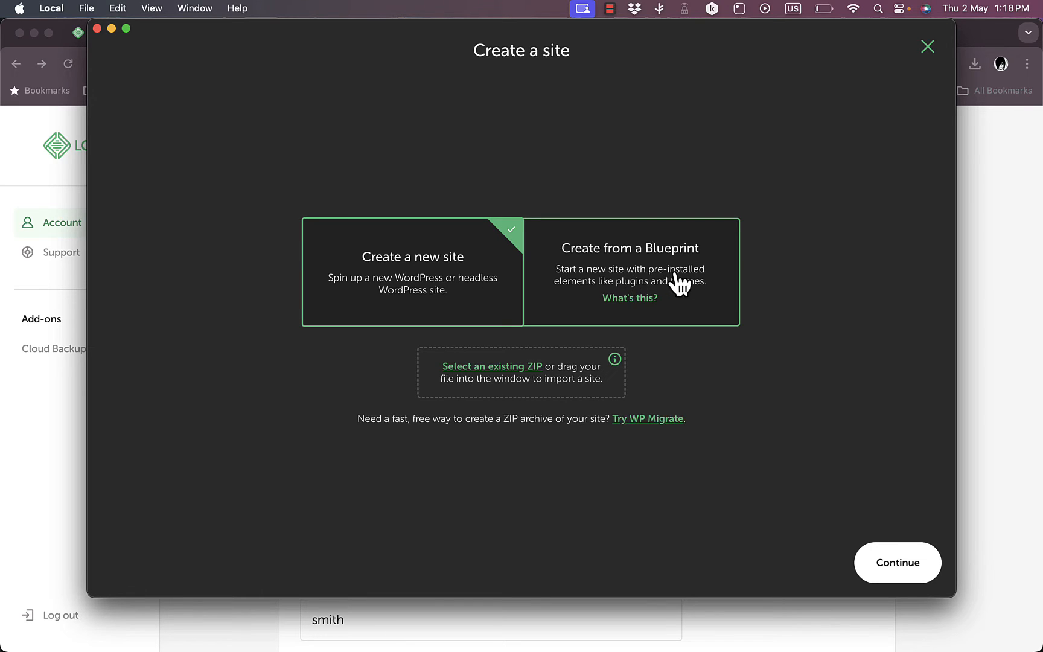
Step: Try Create from a Blueprint, switch back to Create a new site, and continue
click(654, 268)
click(427, 271)
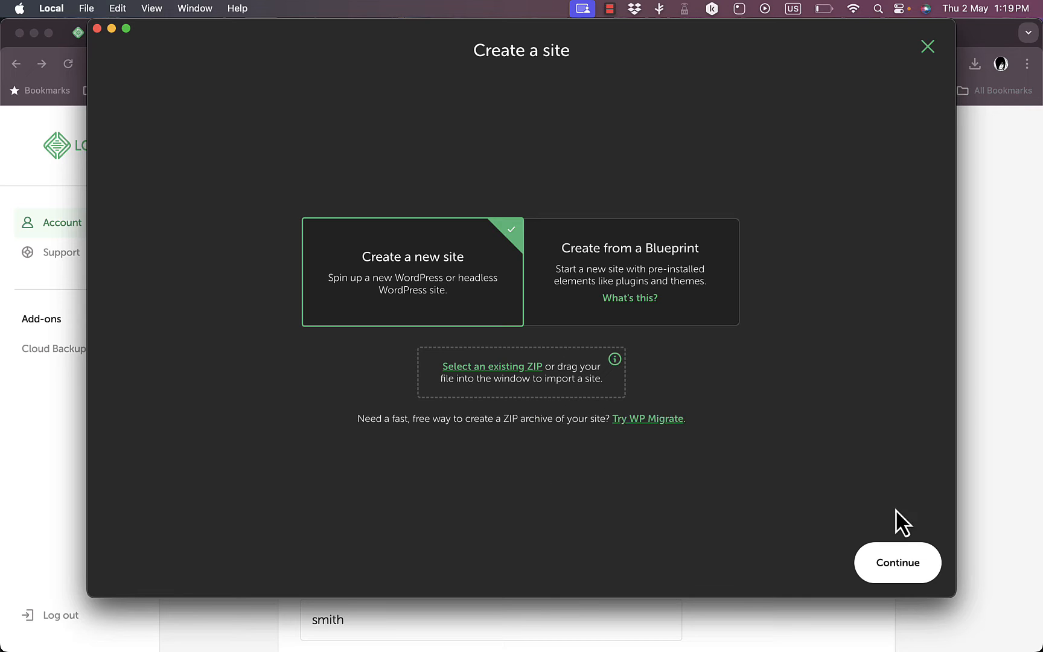
click(893, 563)
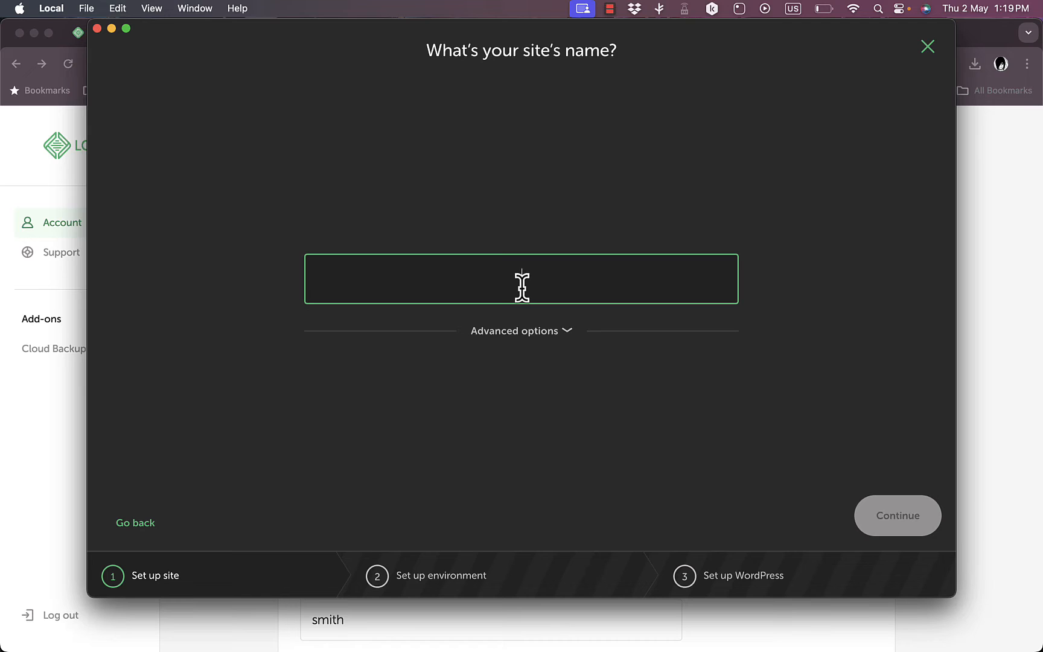
Step: Name the site howtosimpletest and reveal its howtosimpletest.local domain and path
text(howtosim)
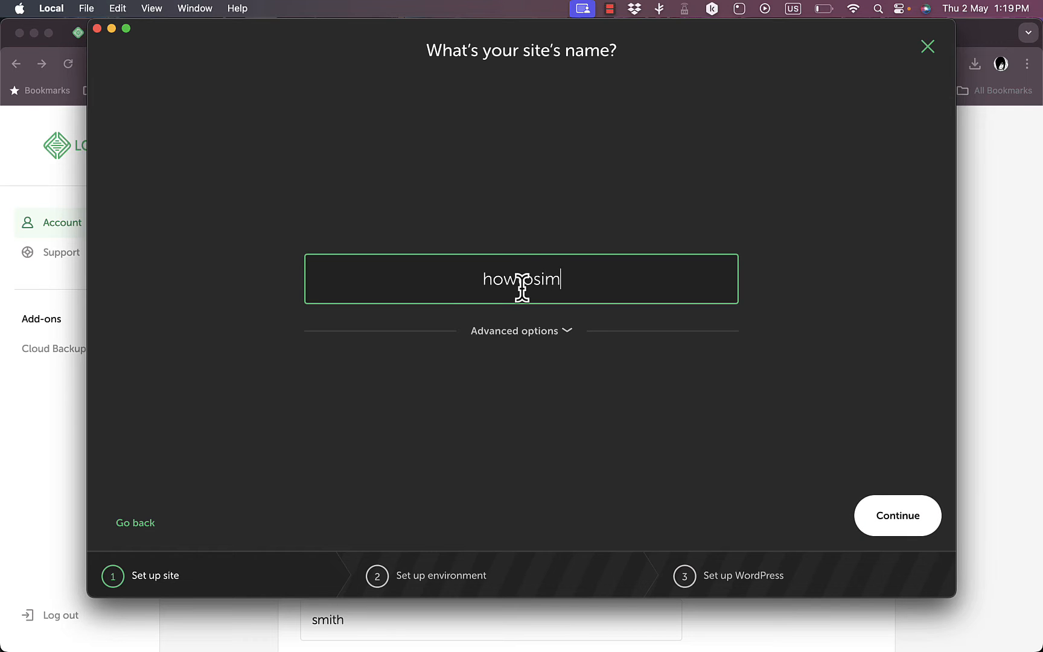
text(pletest)
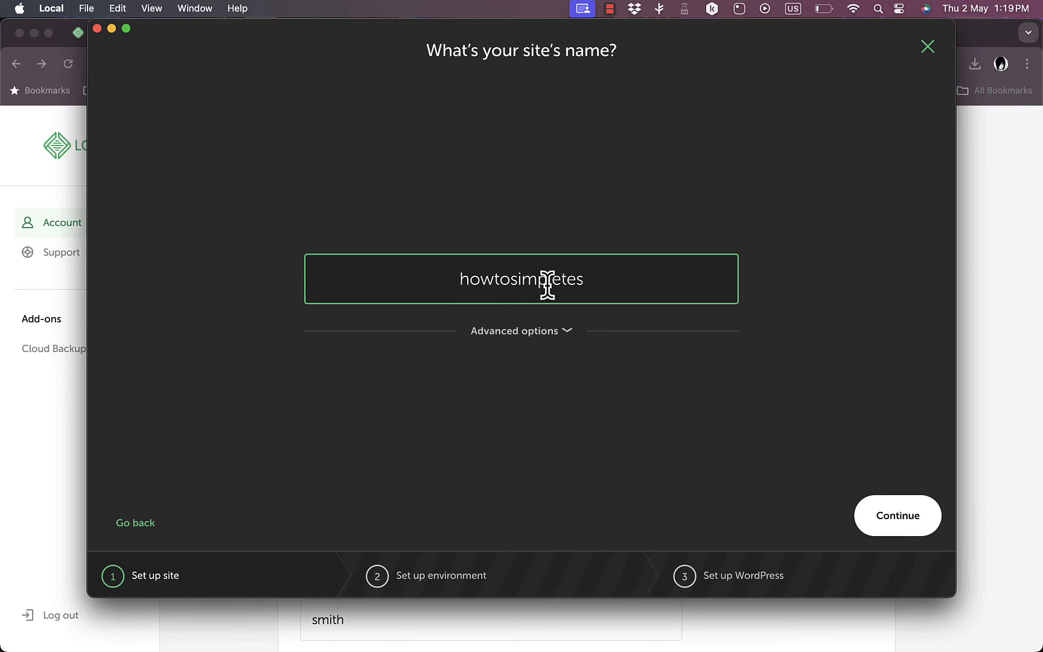
click(561, 335)
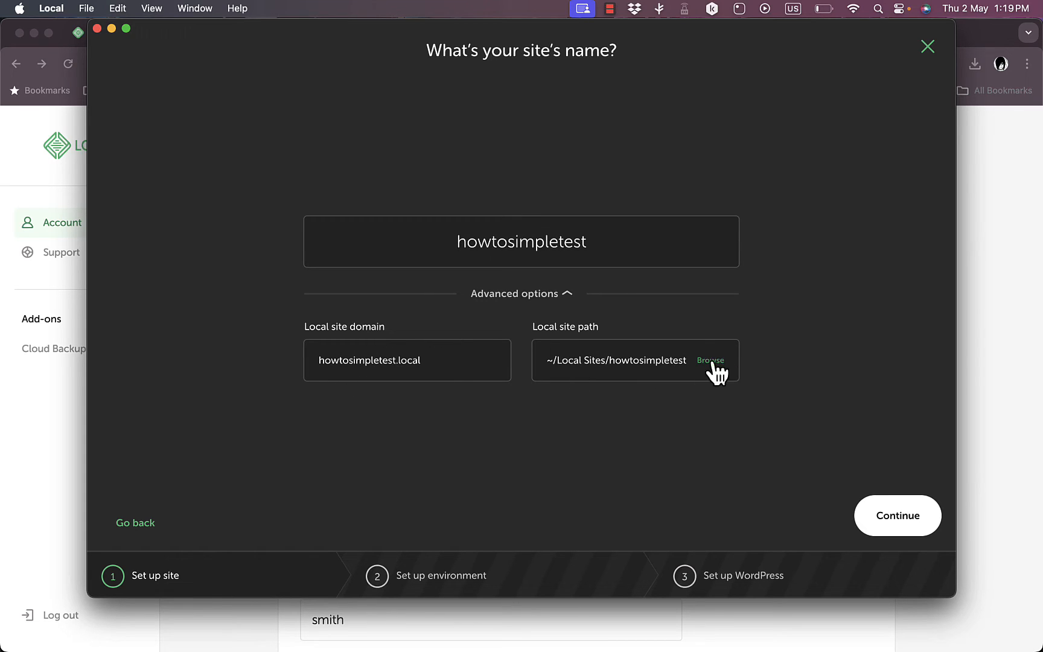
Step: Review Custom environment options, then keep Preferred (PHP 8.1.23, nginx, MySQL 8.0.16)
click(898, 513)
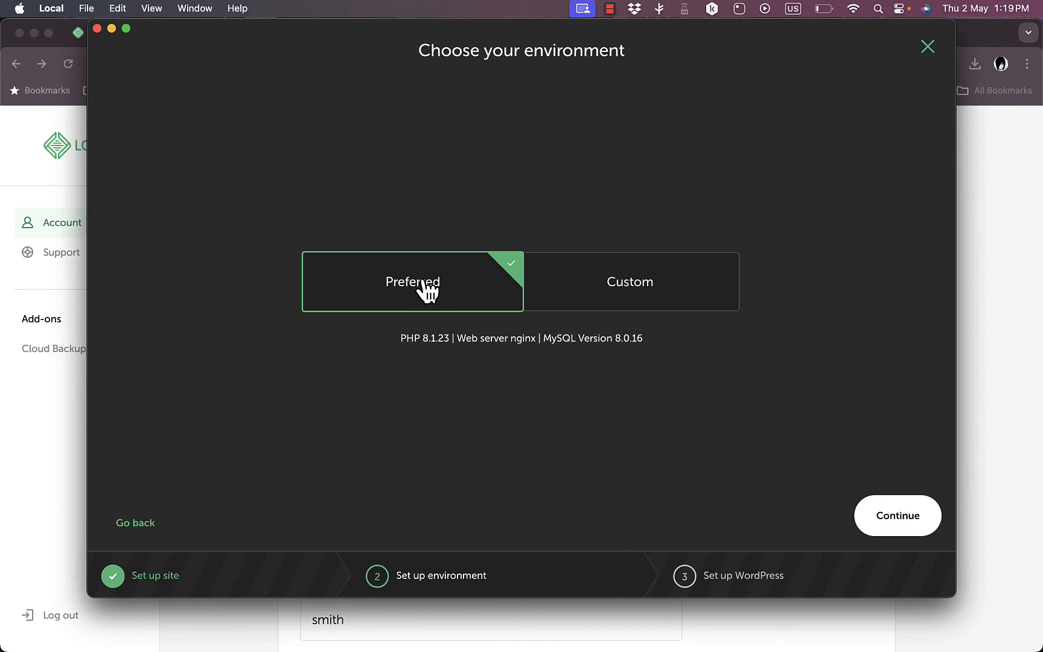
click(616, 295)
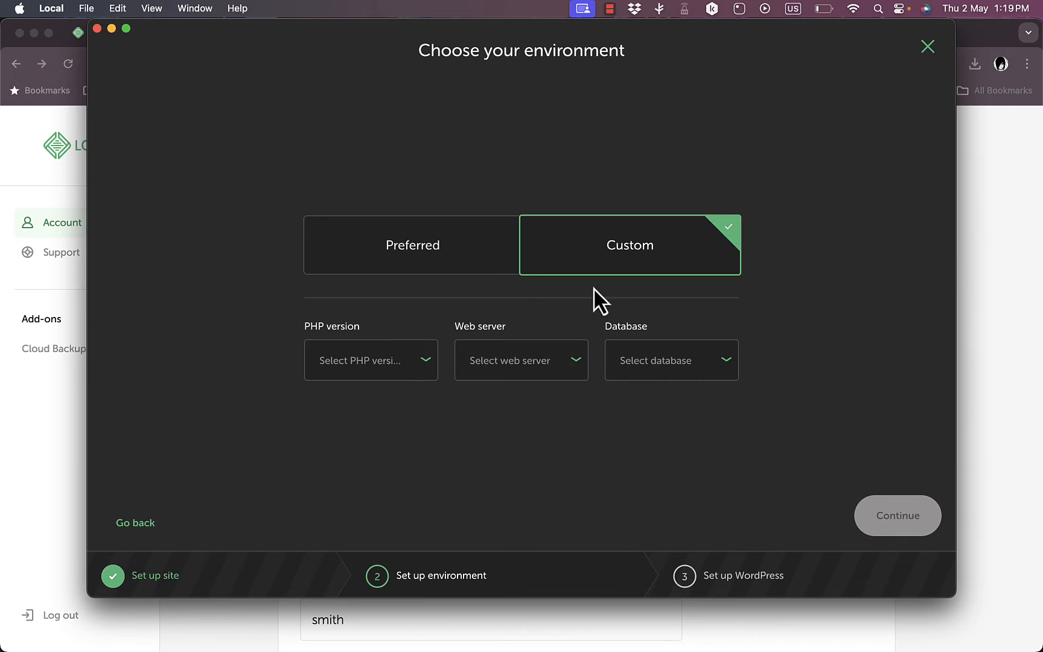
click(431, 364)
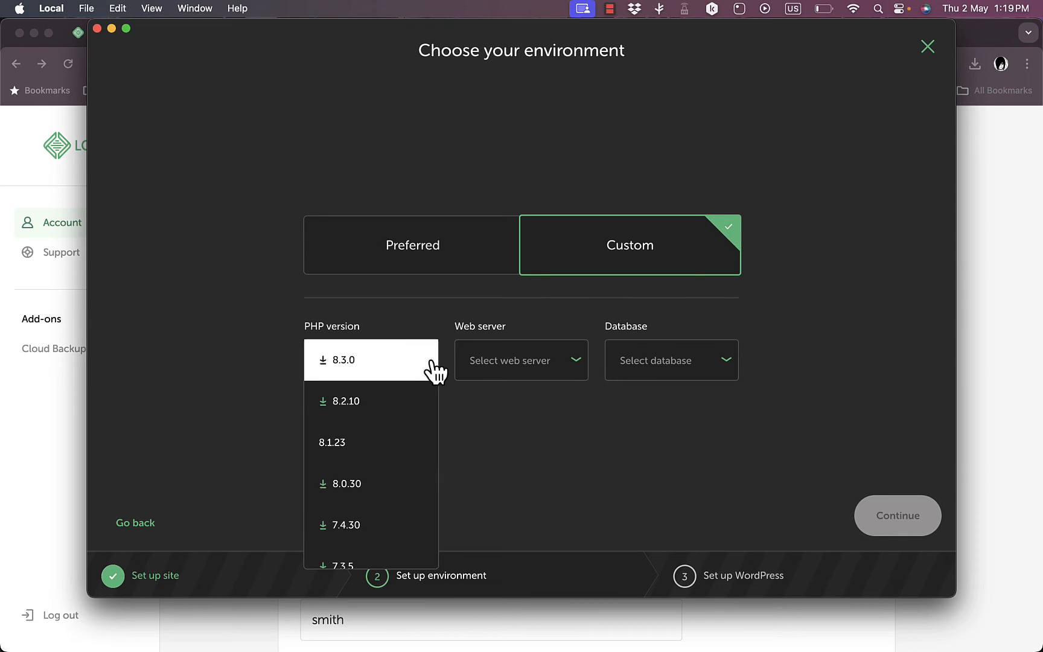
click(576, 361)
click(726, 370)
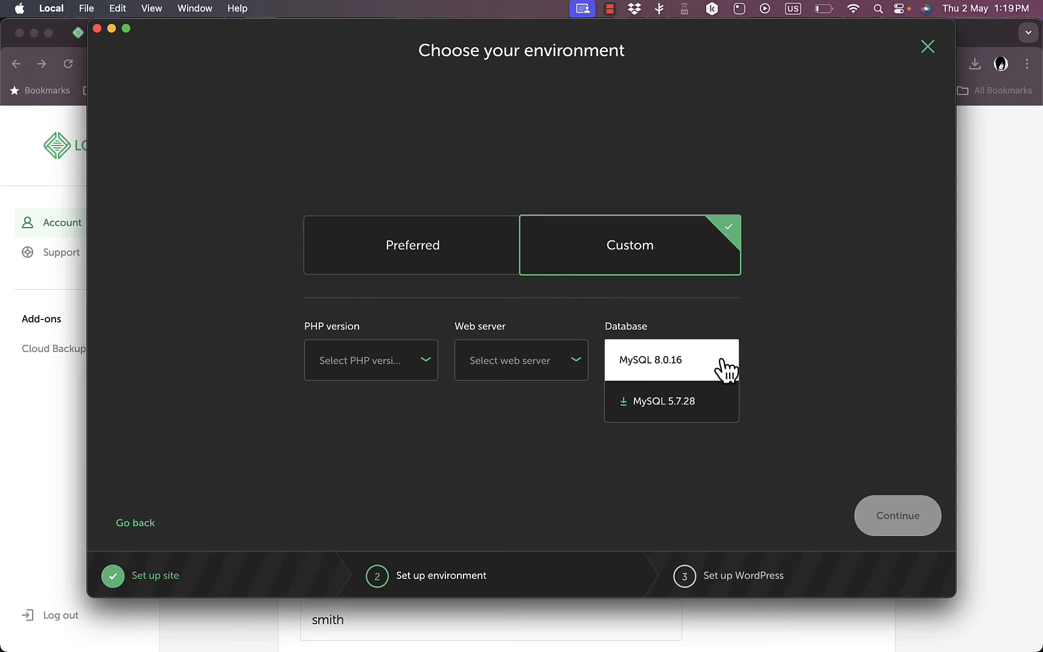
click(435, 241)
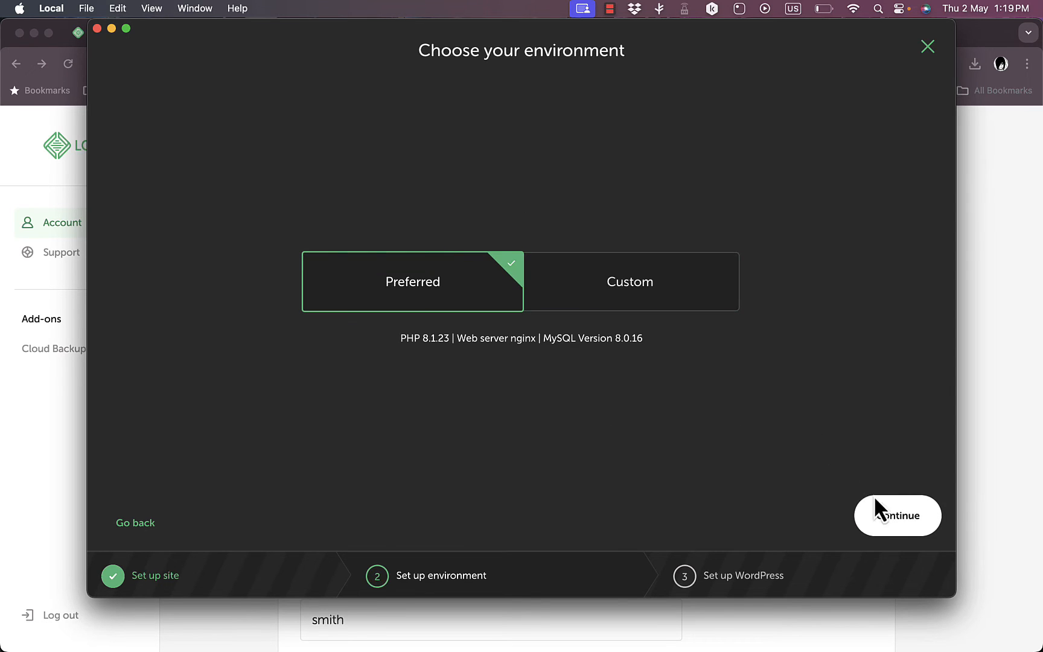
click(903, 526)
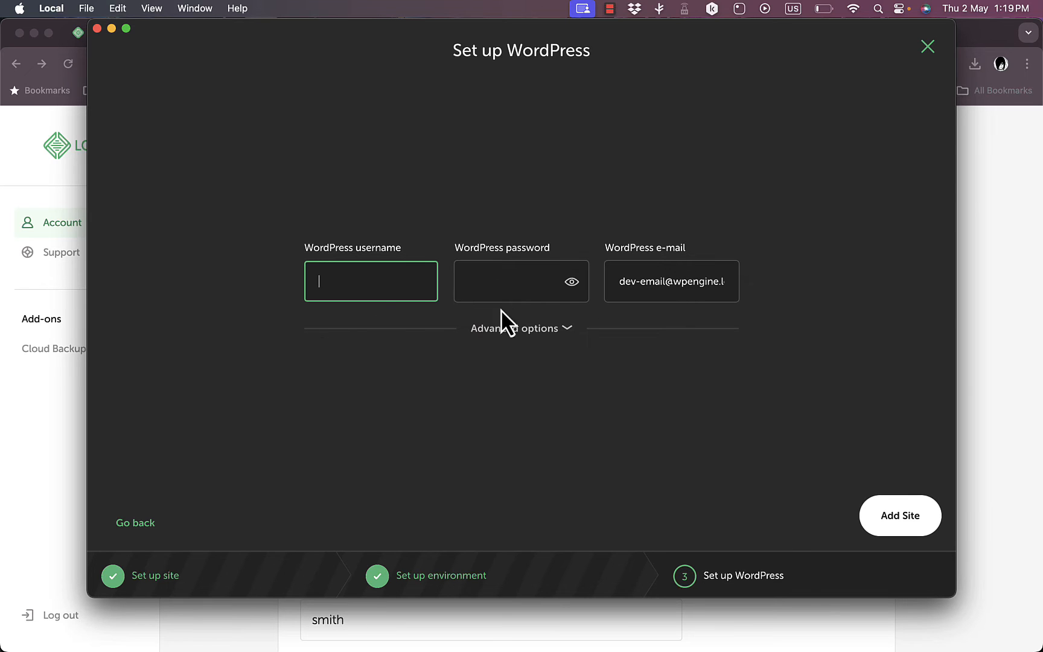
click(567, 331)
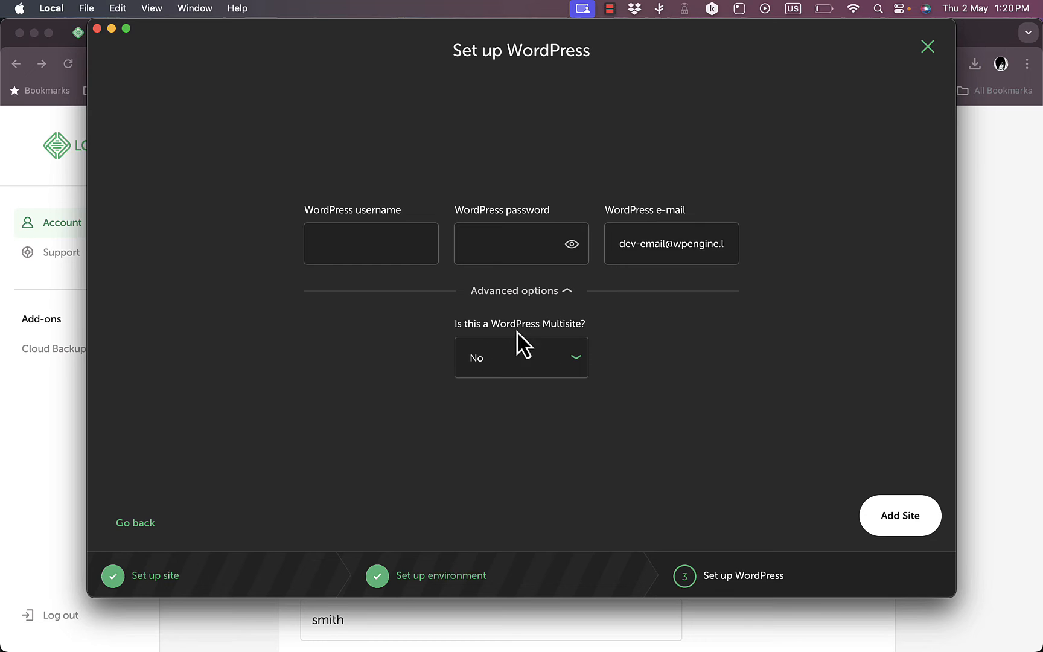
click(581, 364)
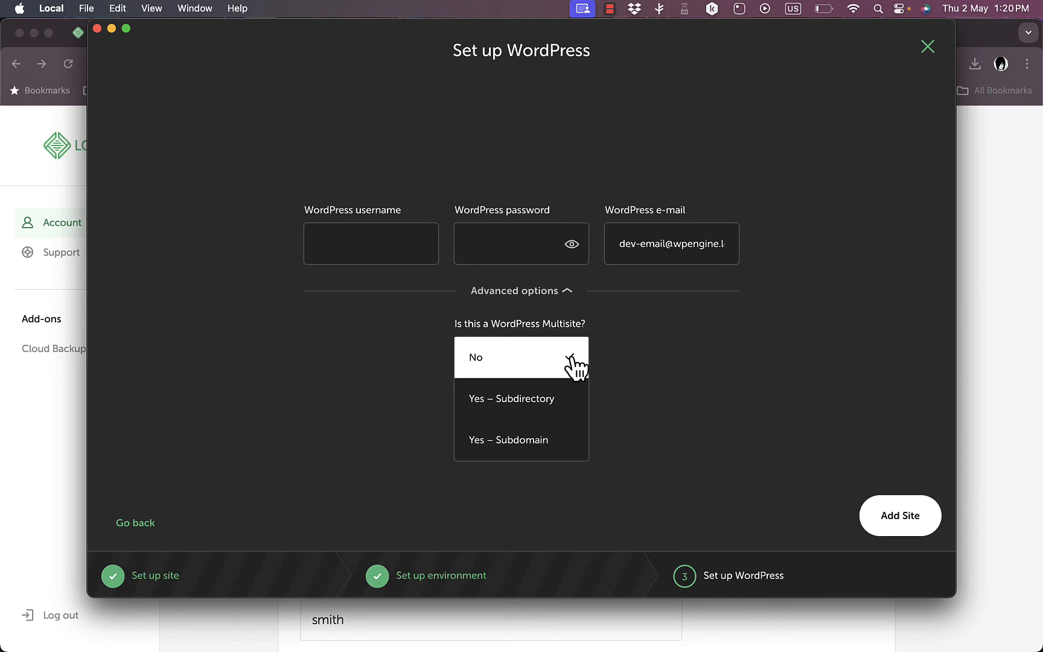
click(575, 366)
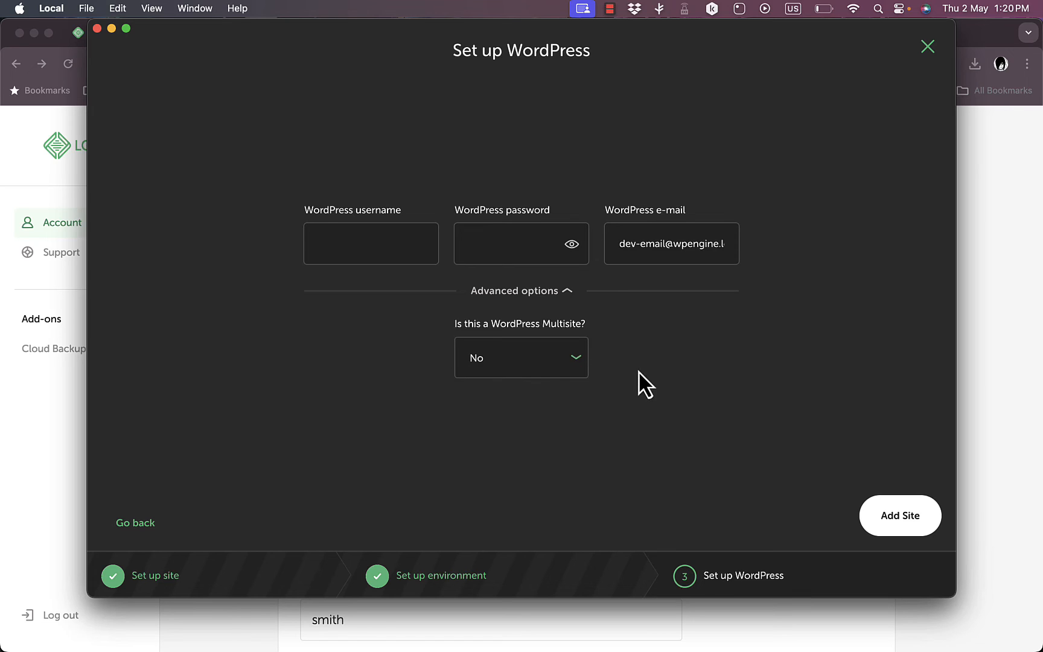
click(585, 363)
click(582, 363)
click(578, 364)
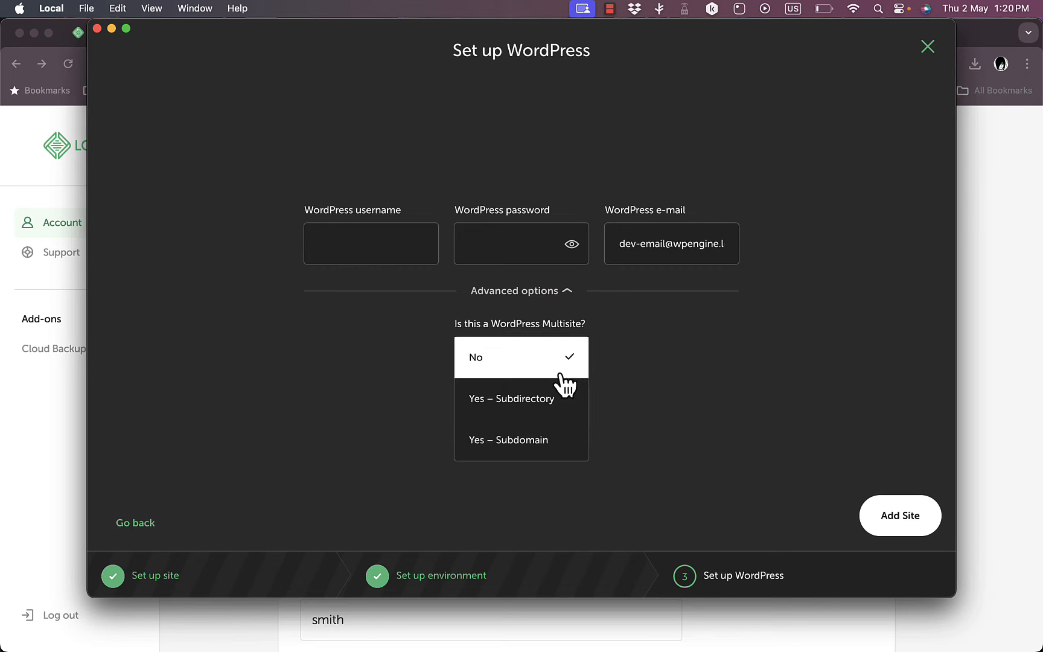
click(669, 368)
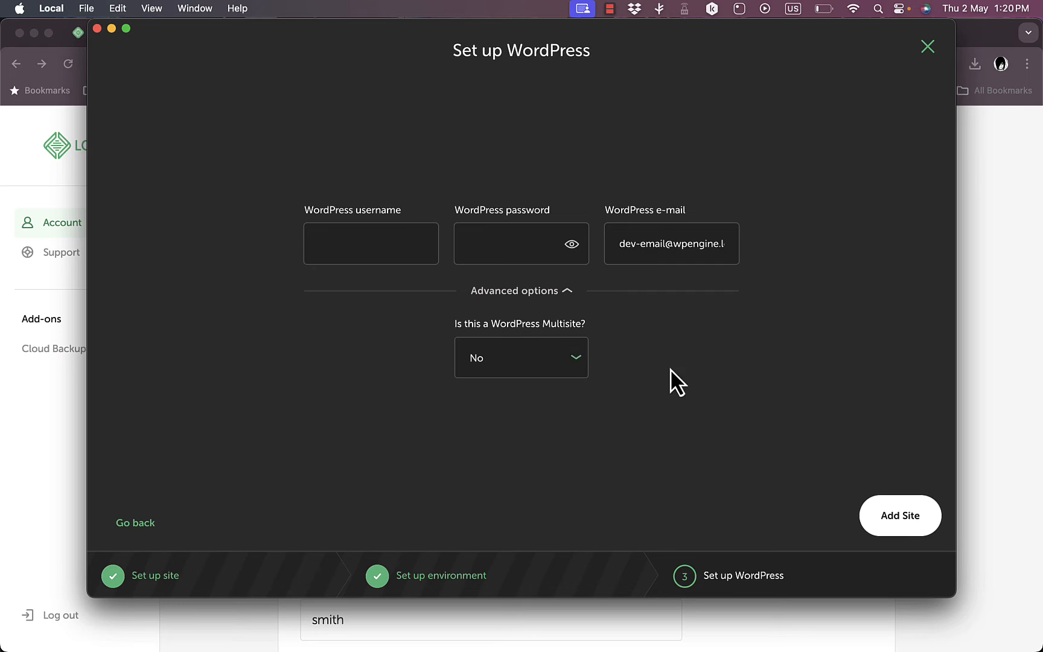
click(538, 292)
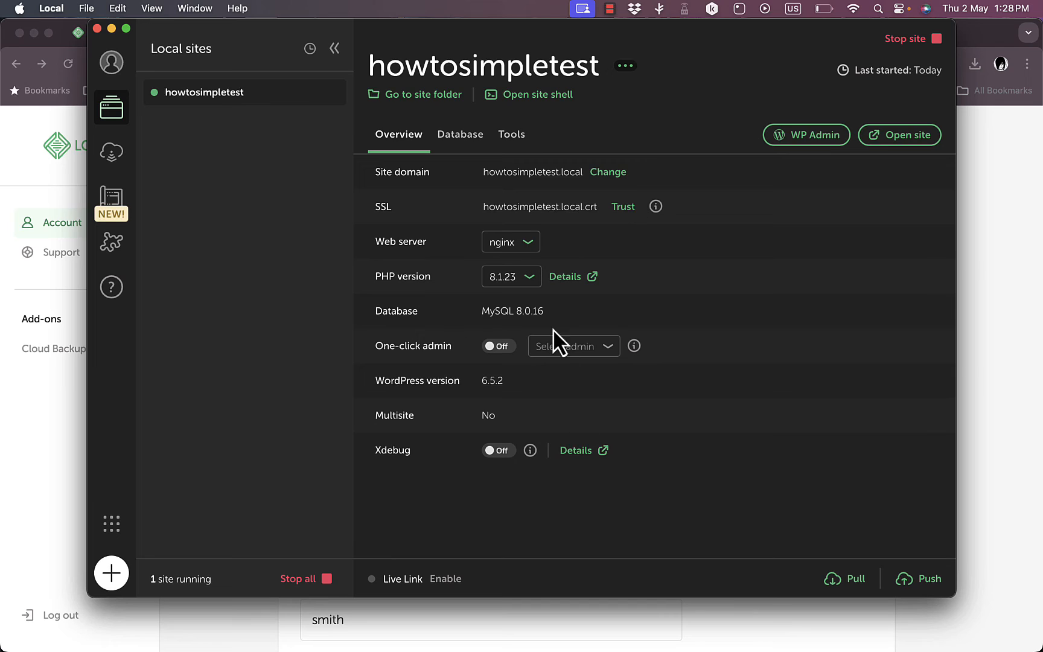
Step: Show howtosimpletest's database connection details: host localhost, database name local
click(460, 148)
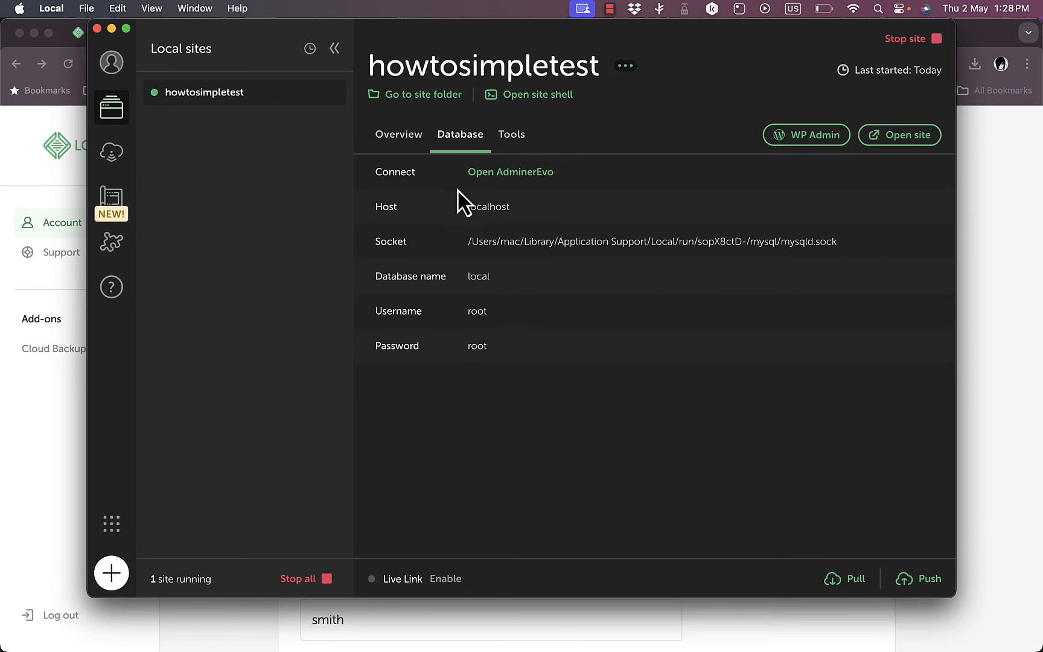
Step: View the site's Tools tab, checking Live Links and then Mailpit
click(512, 135)
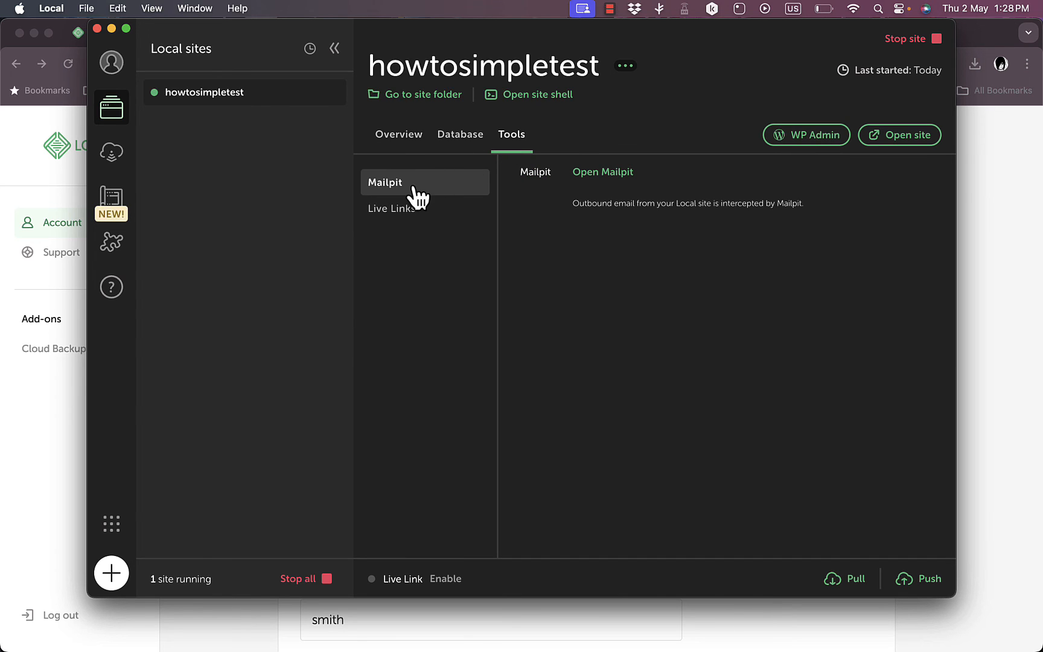
click(408, 213)
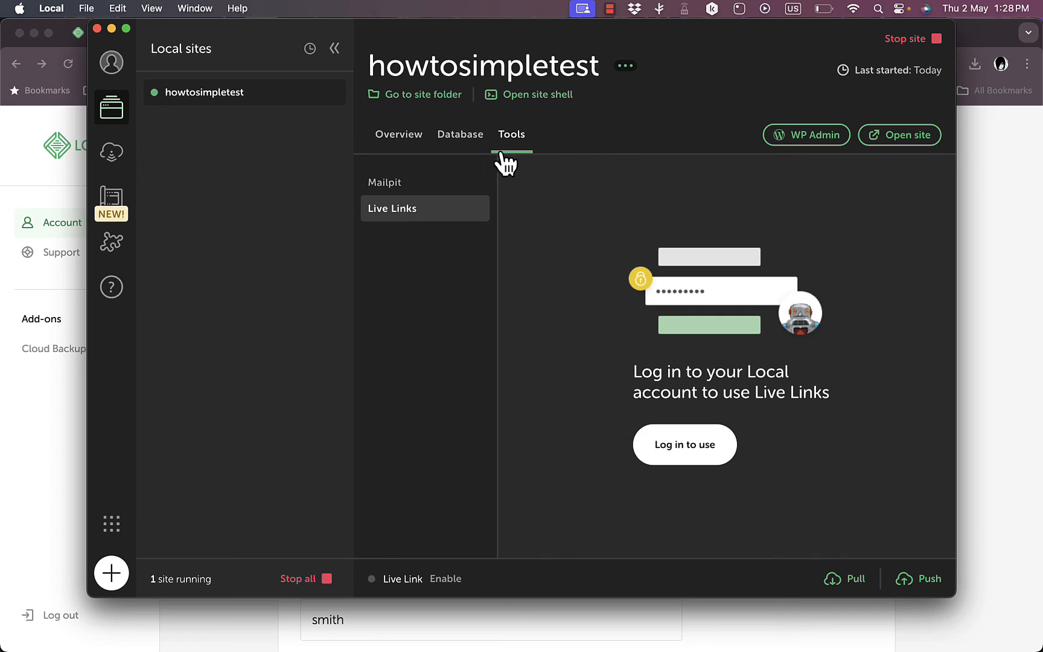
click(422, 184)
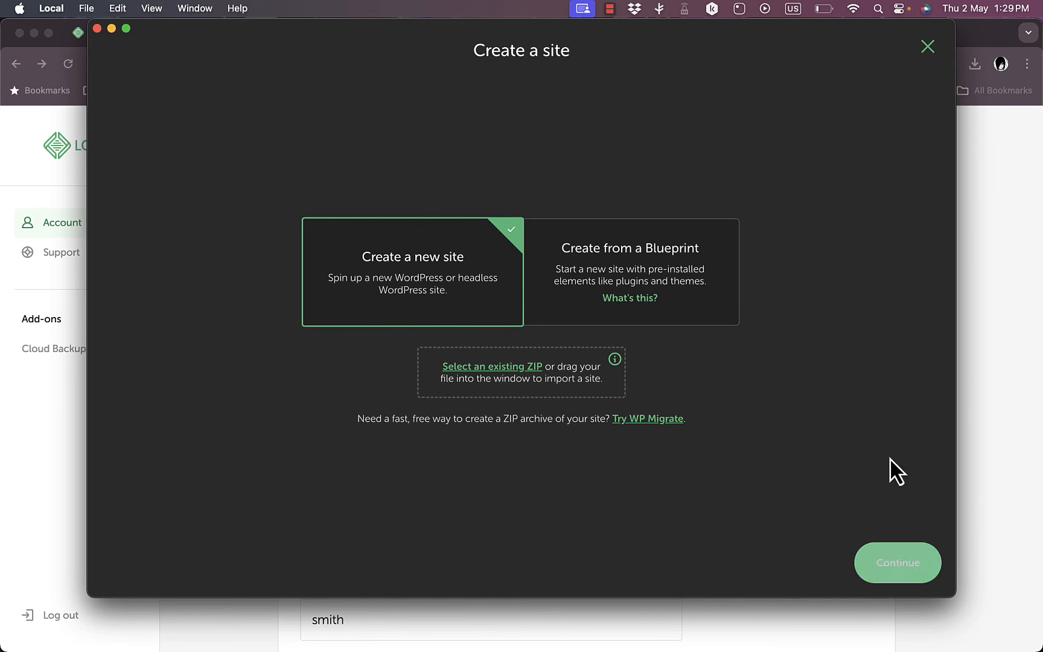
Step: Close the Create a site dialog and browse Blueprints, then the Add-ons library
click(928, 48)
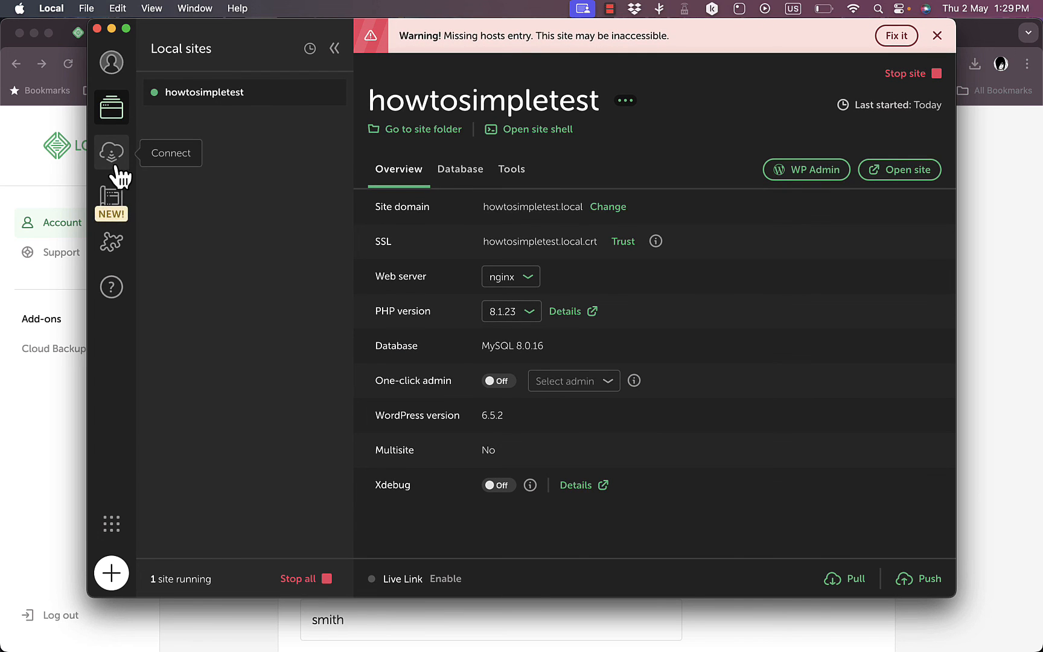
click(119, 204)
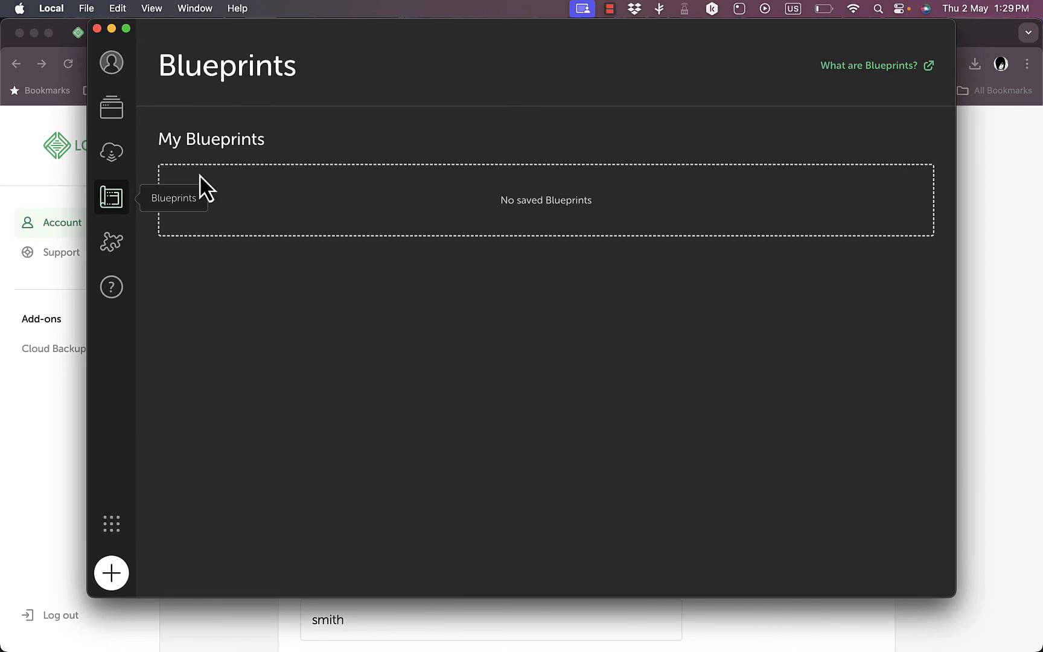
click(121, 252)
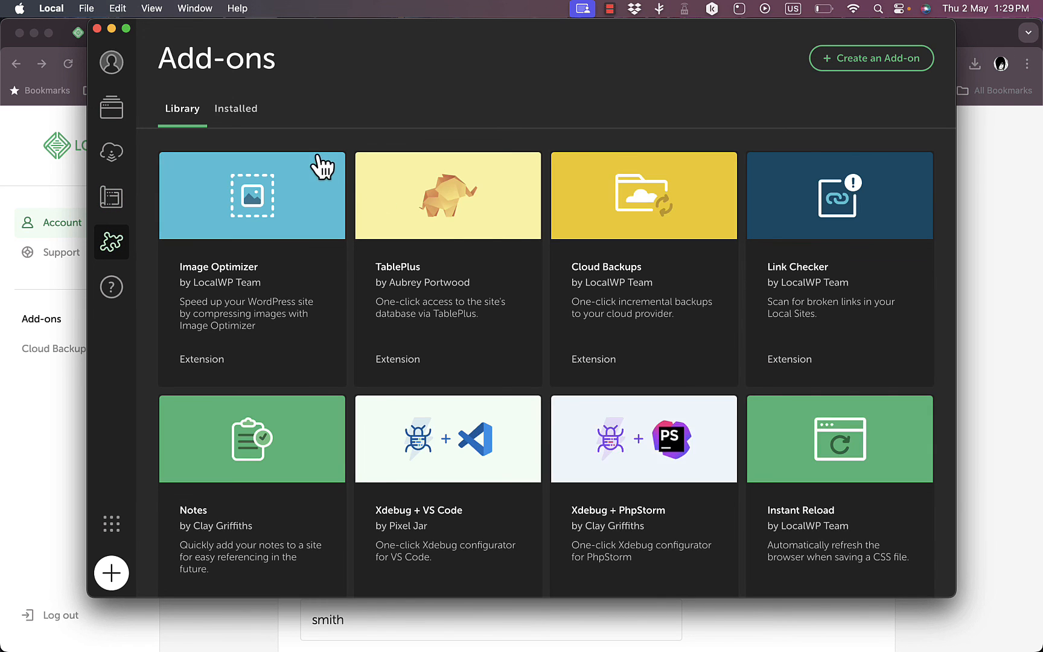
scroll(421, 259, down, 3)
scroll(422, 260, up, 3)
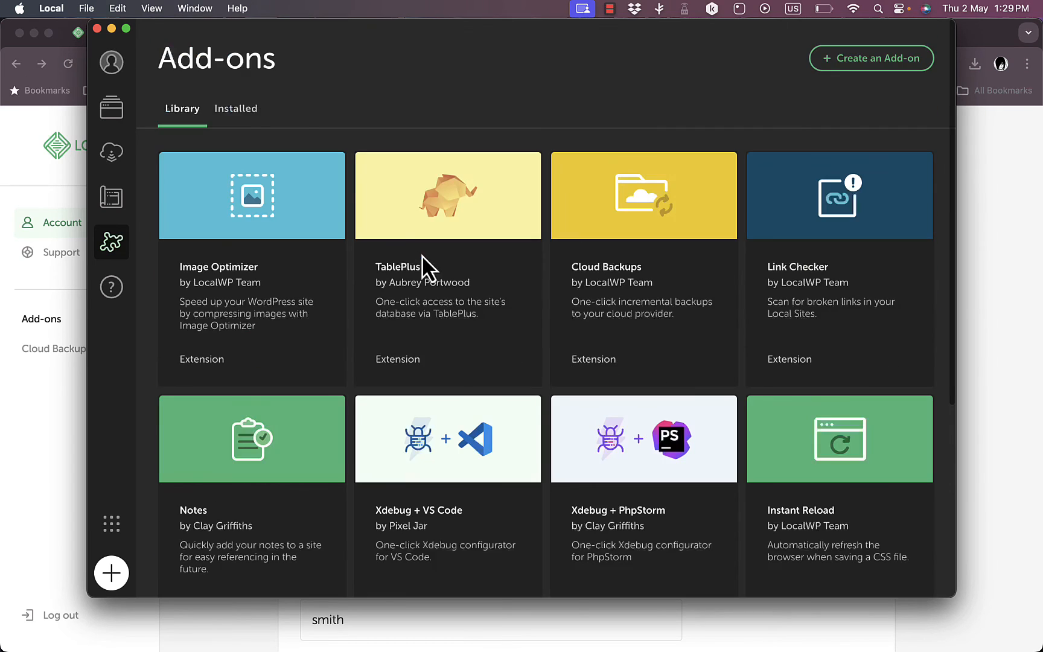
click(238, 109)
click(180, 118)
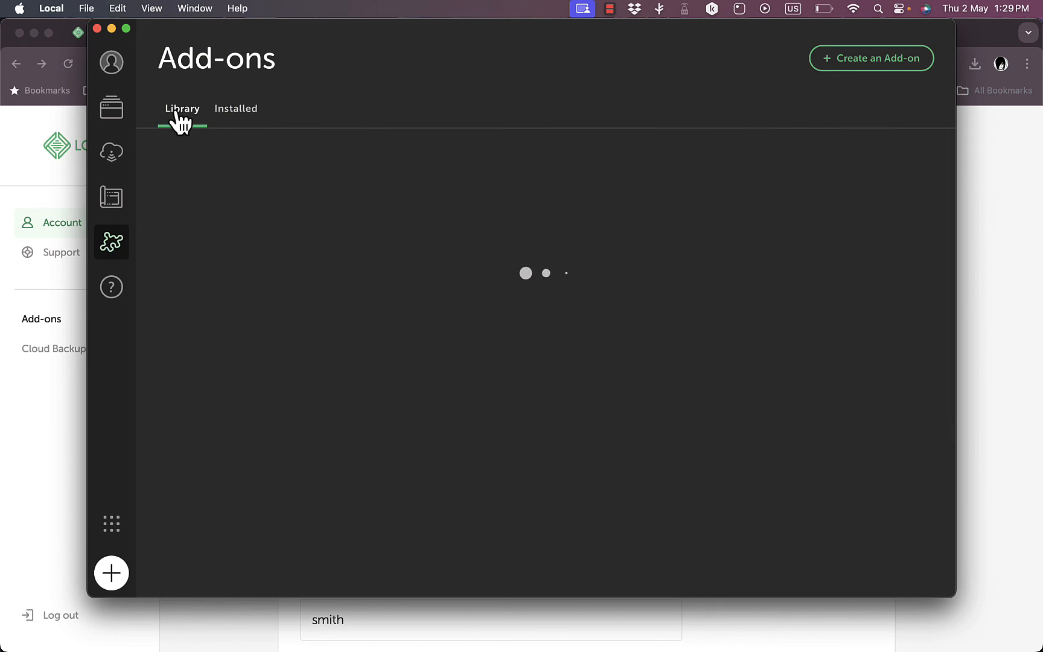
scroll(520, 287, down, 5)
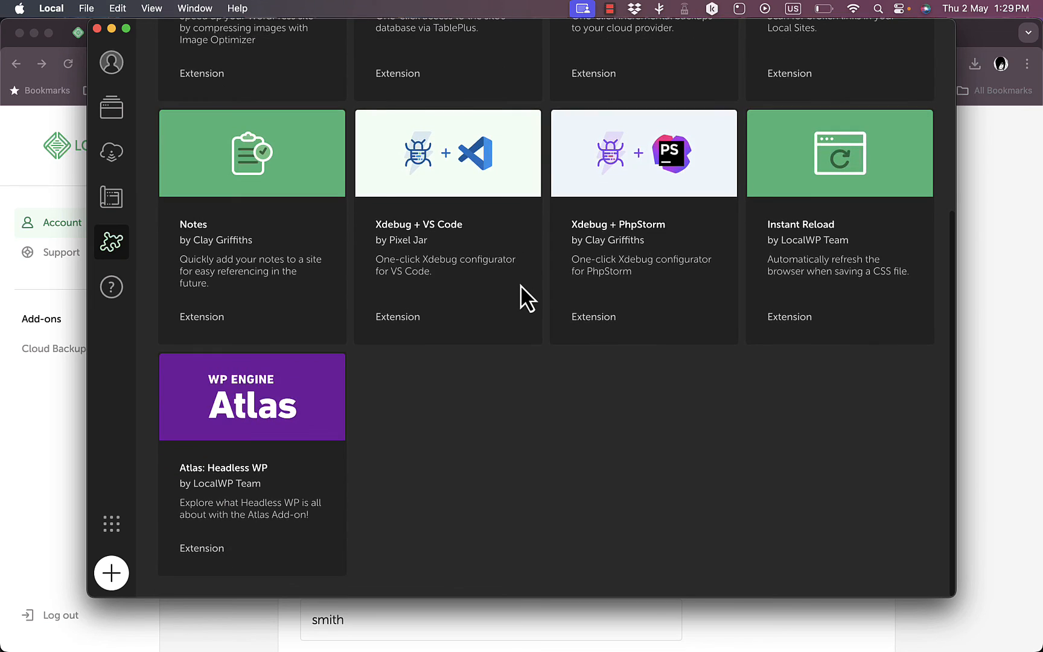
scroll(520, 288, up, 5)
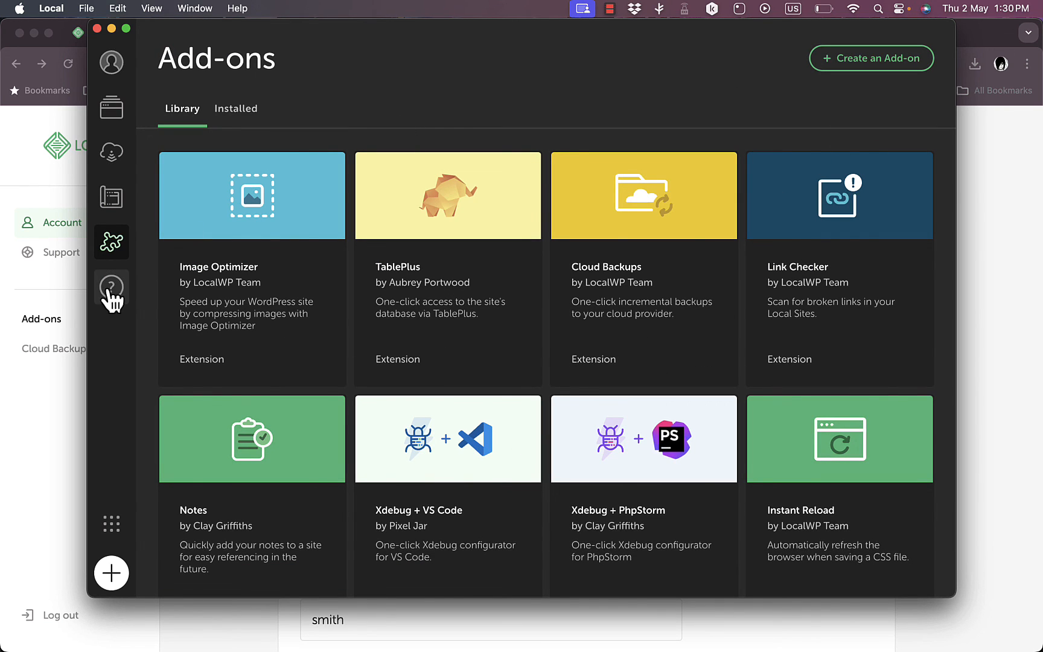
click(112, 531)
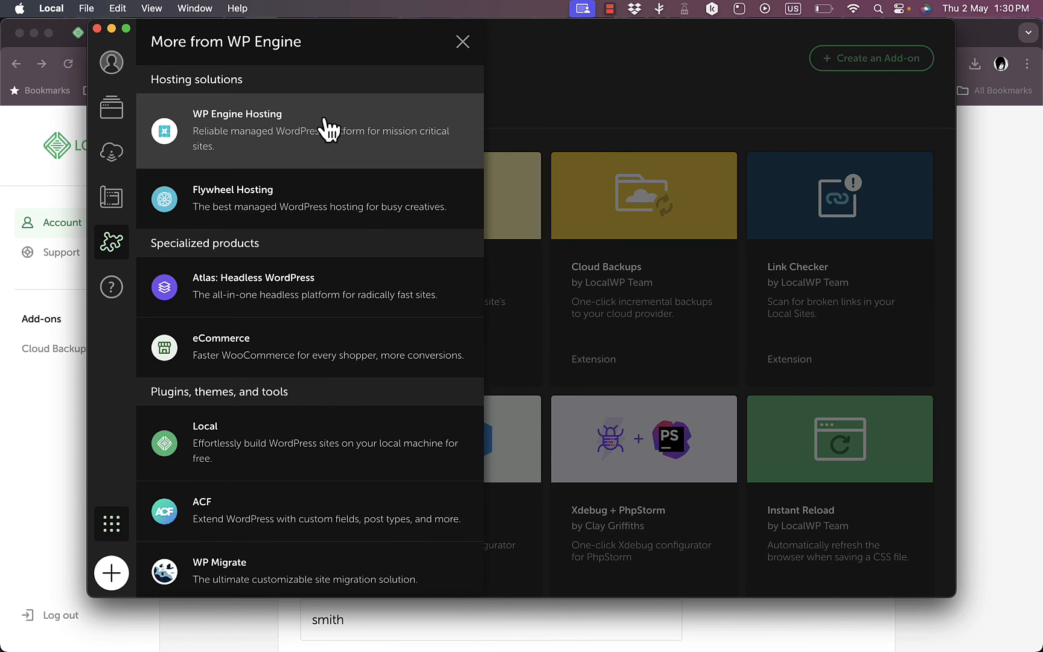
scroll(326, 133, down, 12)
scroll(329, 130, up, 12)
click(461, 41)
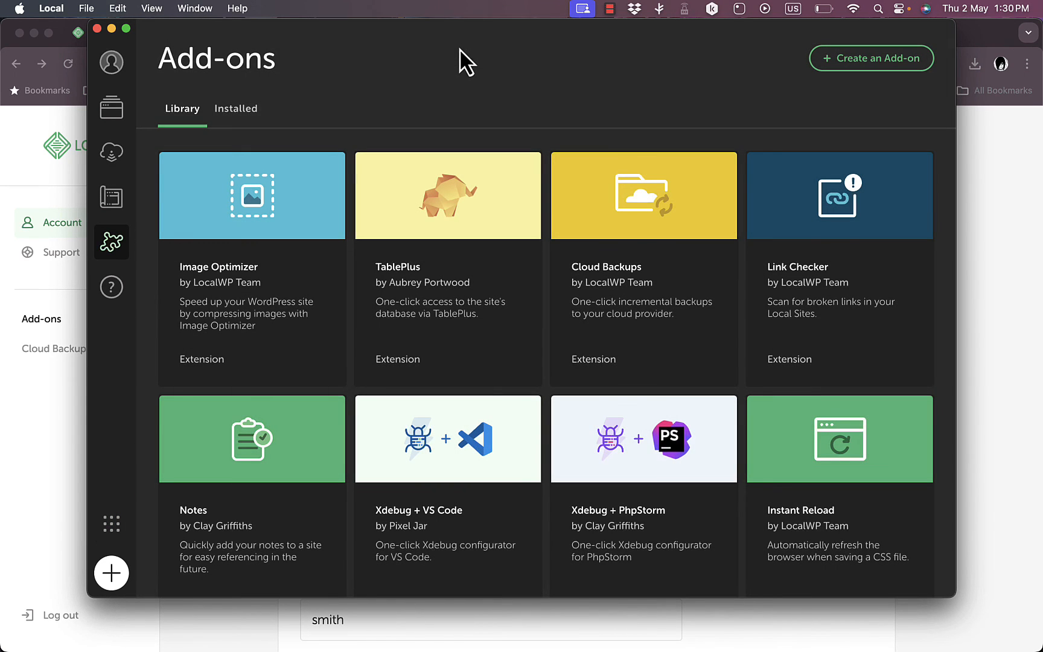